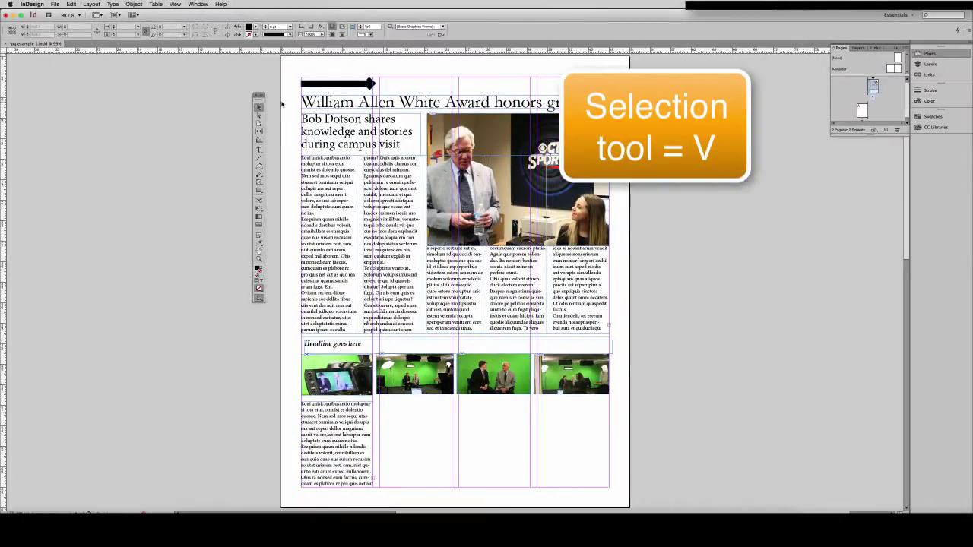
Move the William Allen White Award headline frame slightly up so it sits just below the black bar
click(322, 102)
drag(322, 102, 384, 105)
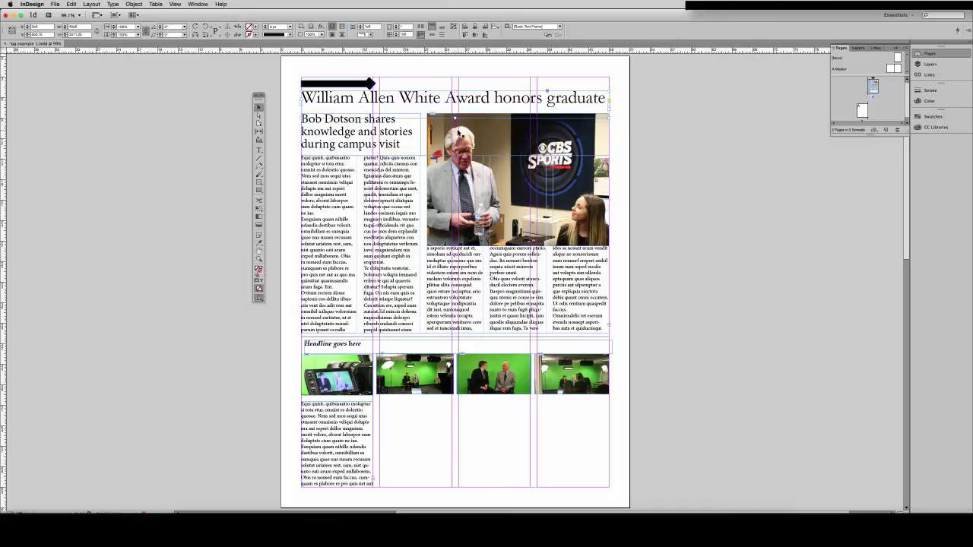
Try cropping the main photo from its upper edge and scaling it proportionally, undo the scaling and restore the frame's height
click(460, 130)
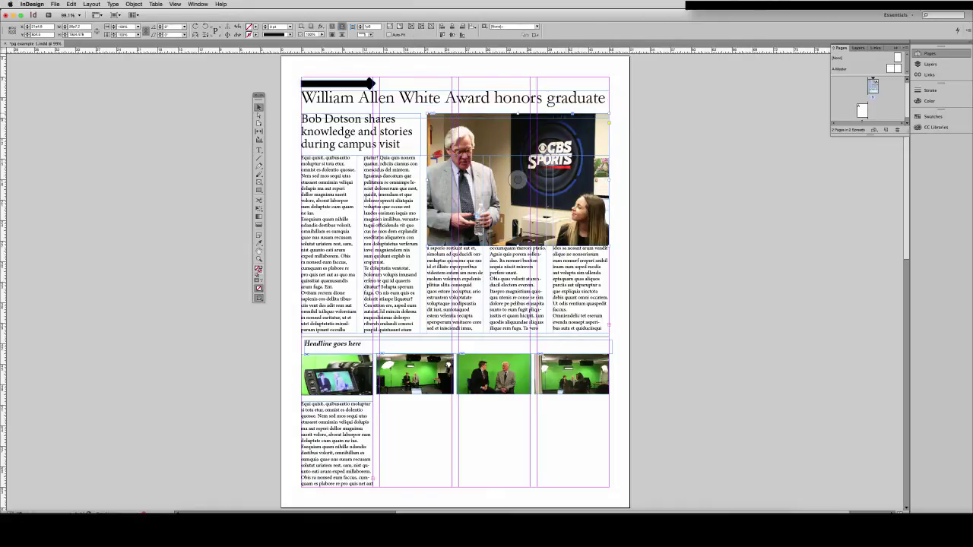
drag(520, 114, 520, 132)
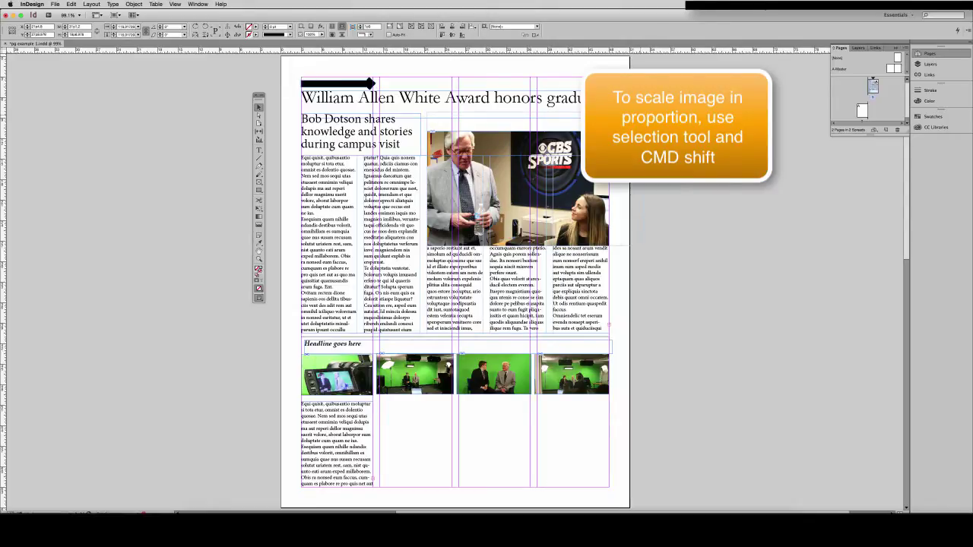
drag(608, 131, 640, 111)
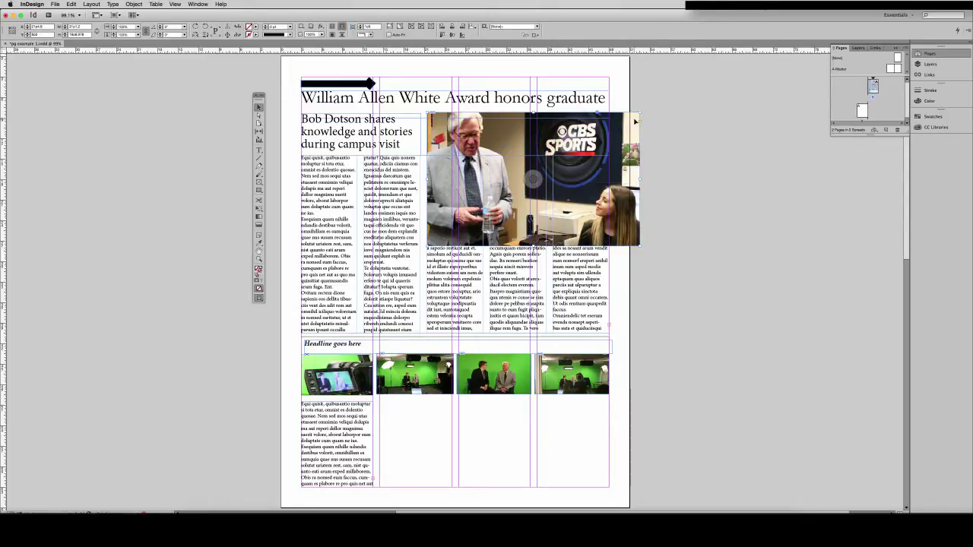
key(super+z)
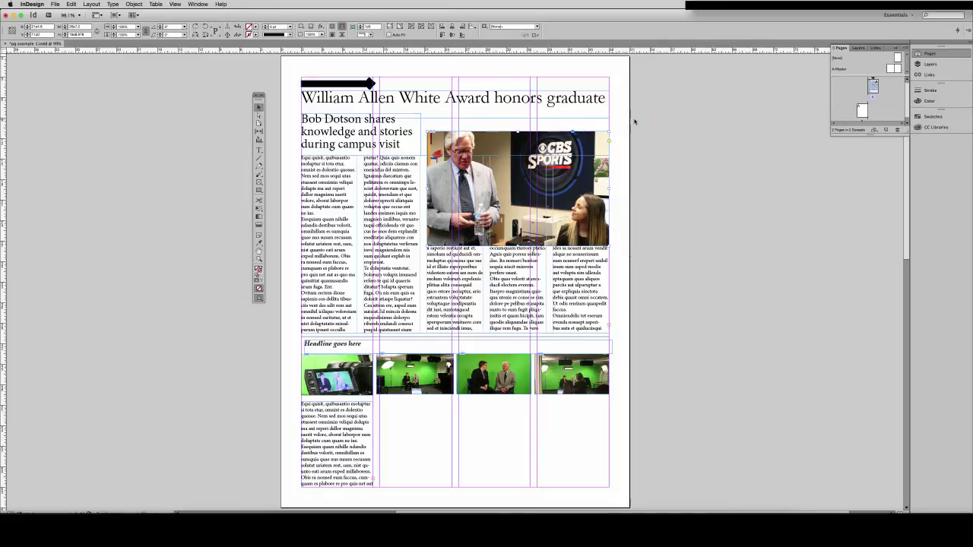
drag(516, 131, 516, 114)
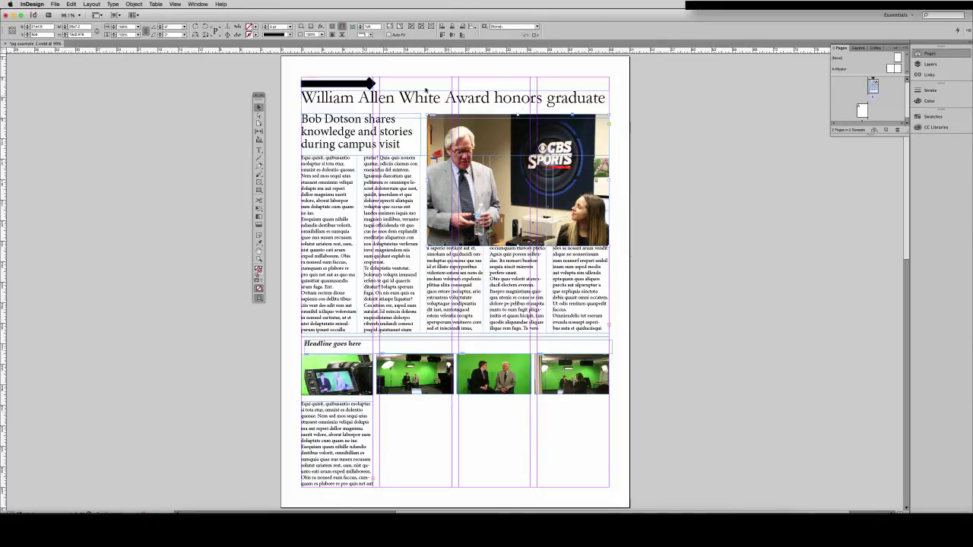
Move the black arrow-shaped bar above the headline slightly up and to the right
drag(408, 207, 371, 81)
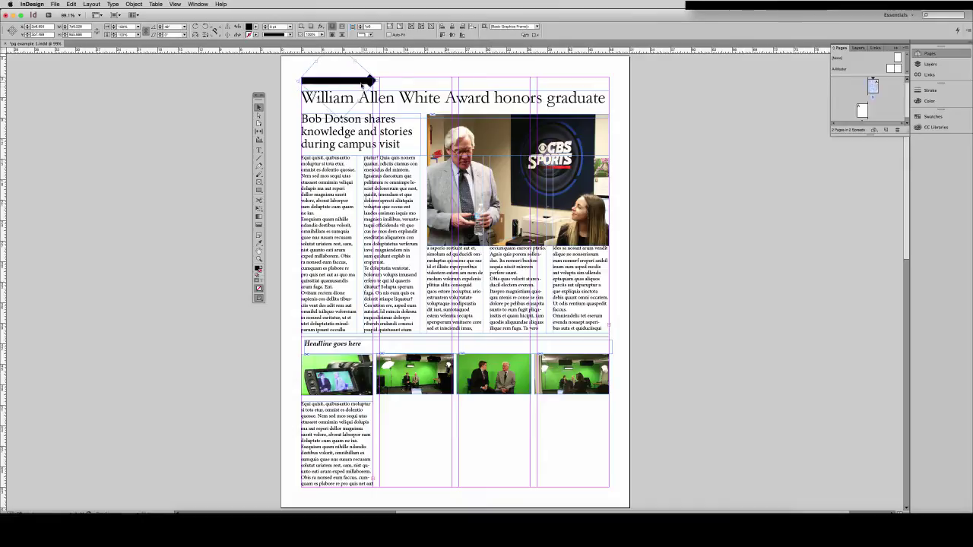
click(259, 116)
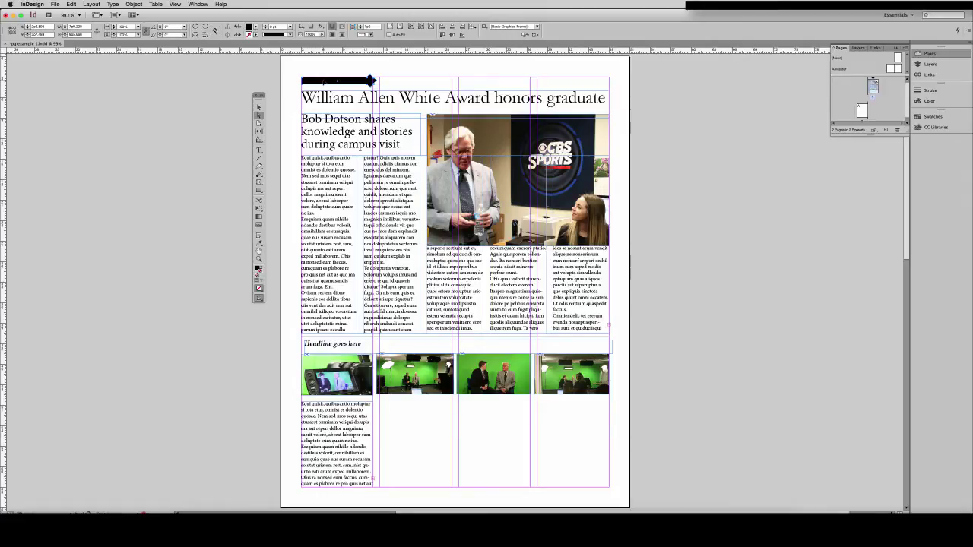
drag(322, 80, 372, 99)
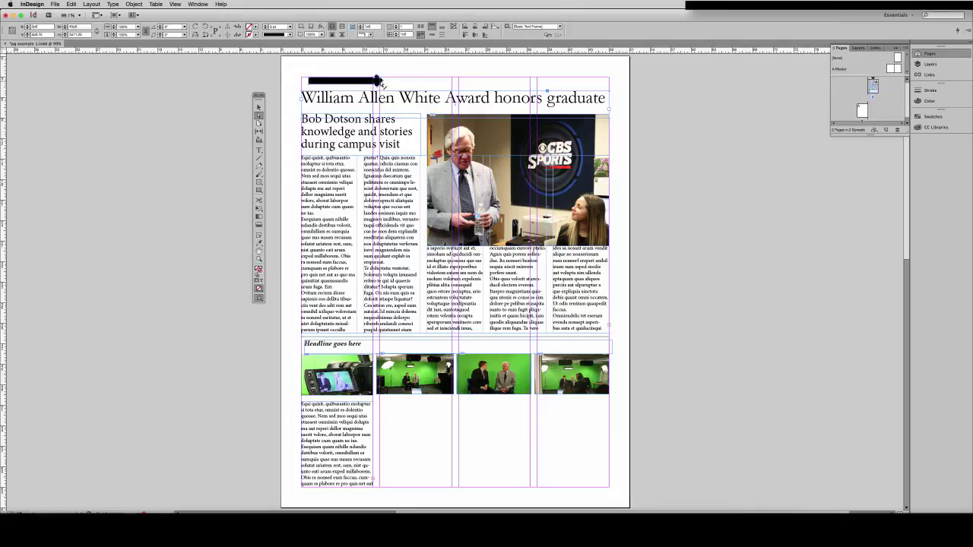
Extend the tip of the black arrowhead a little to the right by moving its end anchor point with the Direct Selection tool
click(259, 259)
drag(301, 70, 434, 119)
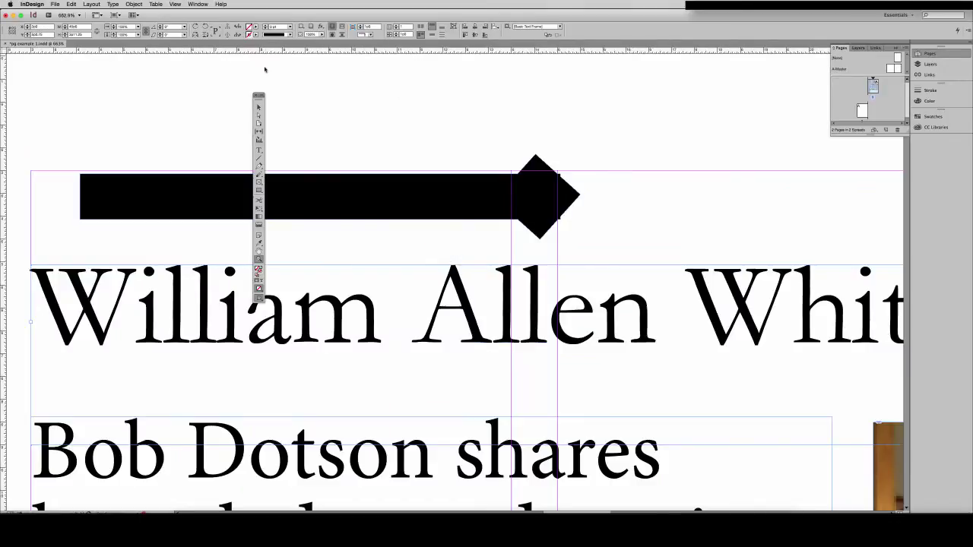
click(259, 115)
click(580, 198)
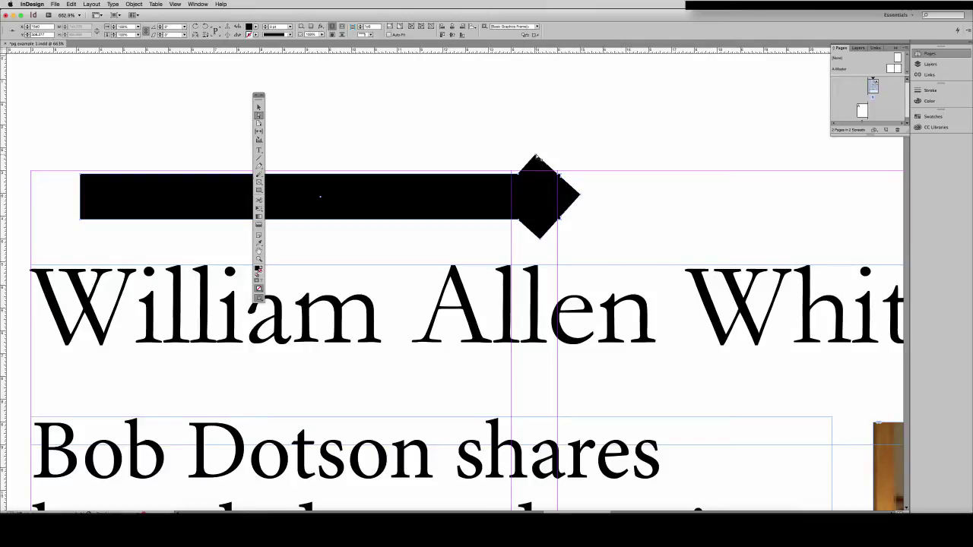
click(536, 157)
click(581, 198)
drag(581, 197, 645, 215)
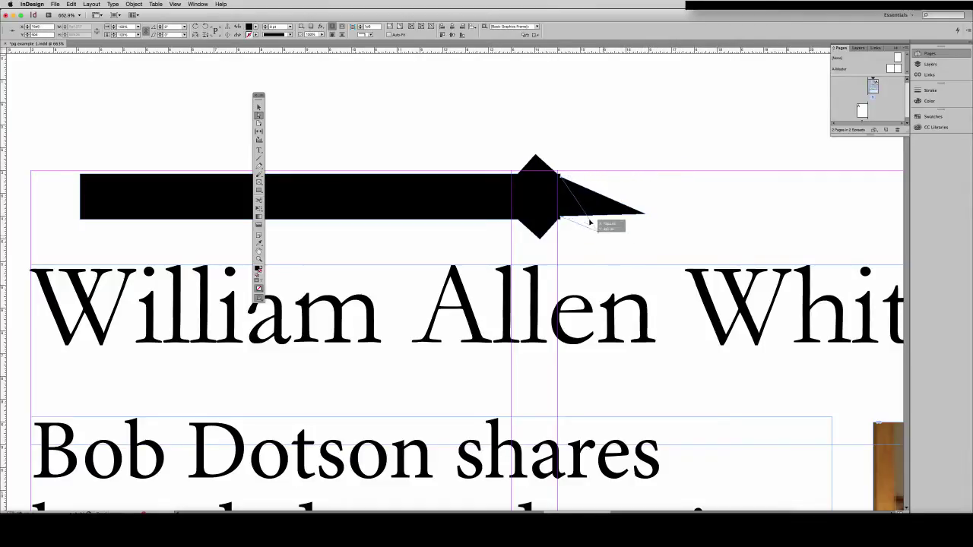
drag(570, 199, 592, 200)
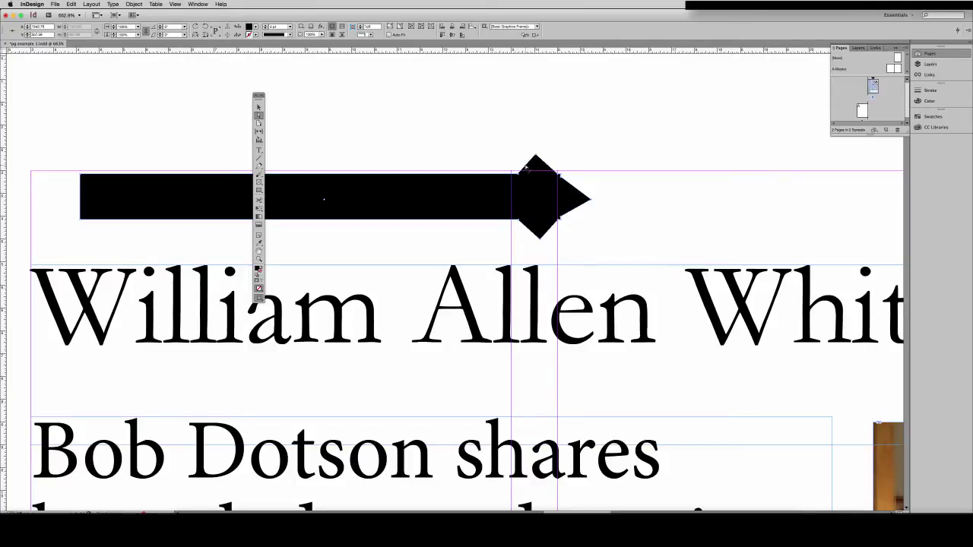
Reshape the arrowhead by shifting its upper-left edge segment upward, so the bar widens toward the head
drag(524, 168, 500, 155)
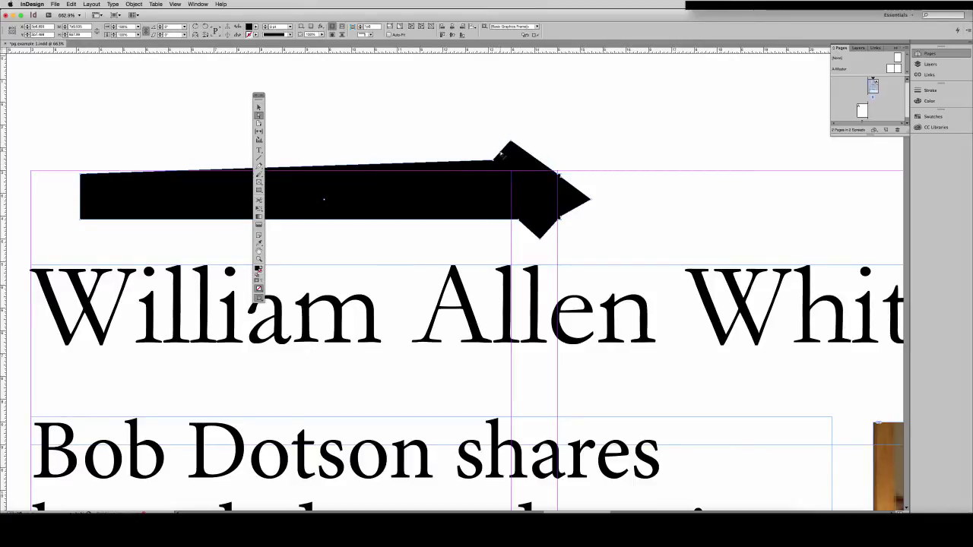
drag(501, 154, 528, 155)
key(super+0)
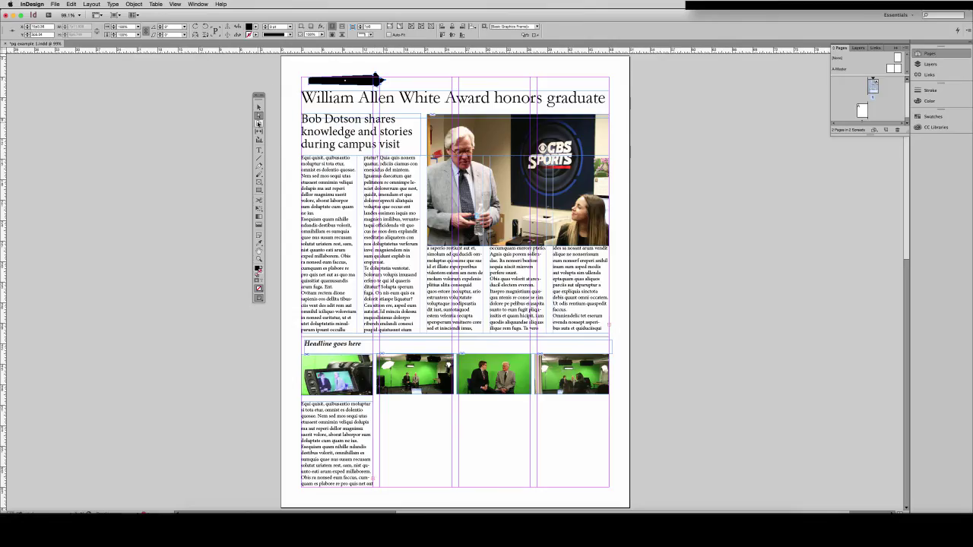
click(258, 123)
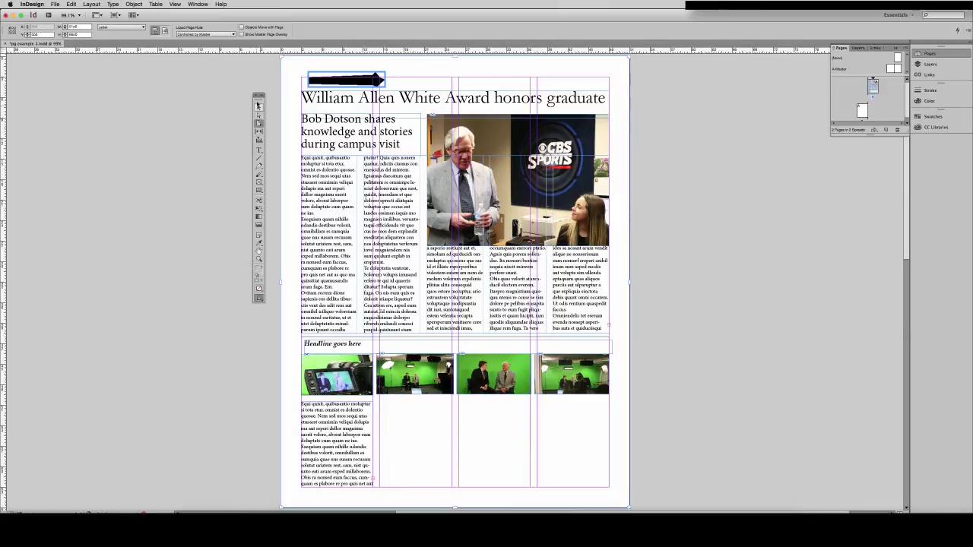
click(258, 107)
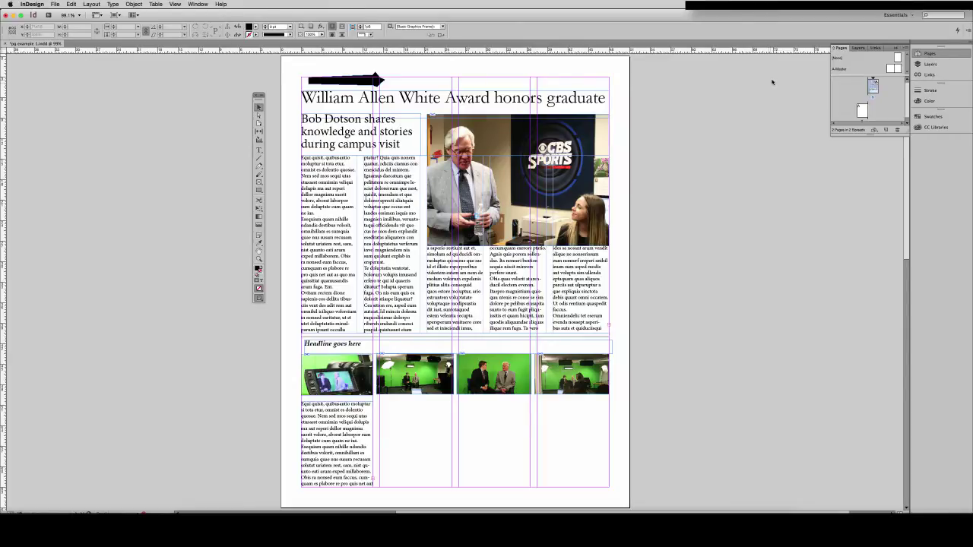
click(895, 108)
click(905, 48)
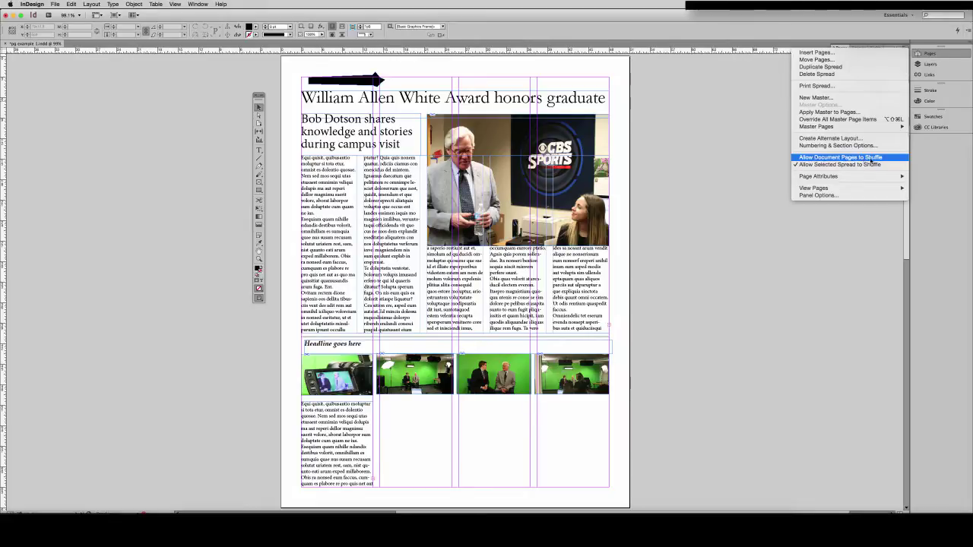
click(748, 122)
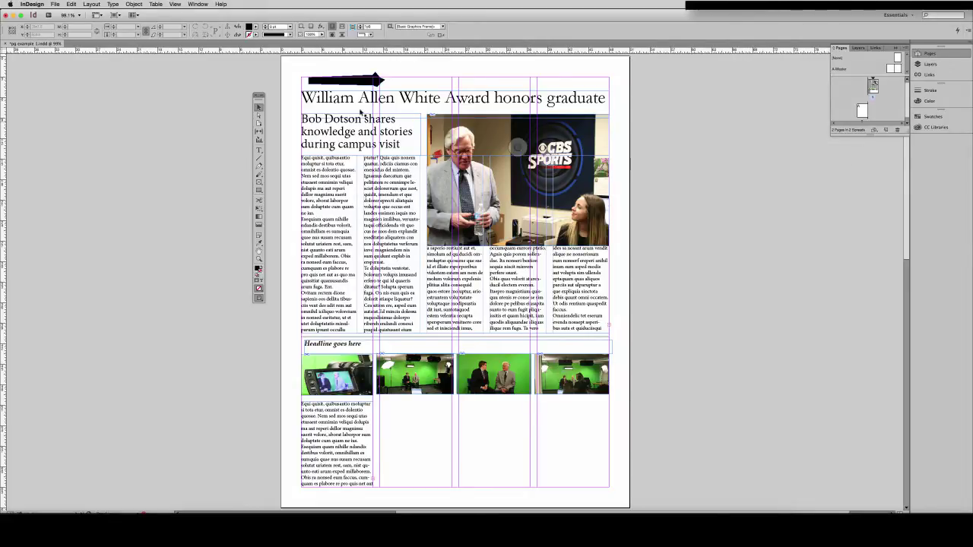
Move the blank second page beside the newspaper page so both form one spread, with the blank page on the left
key(shift+p)
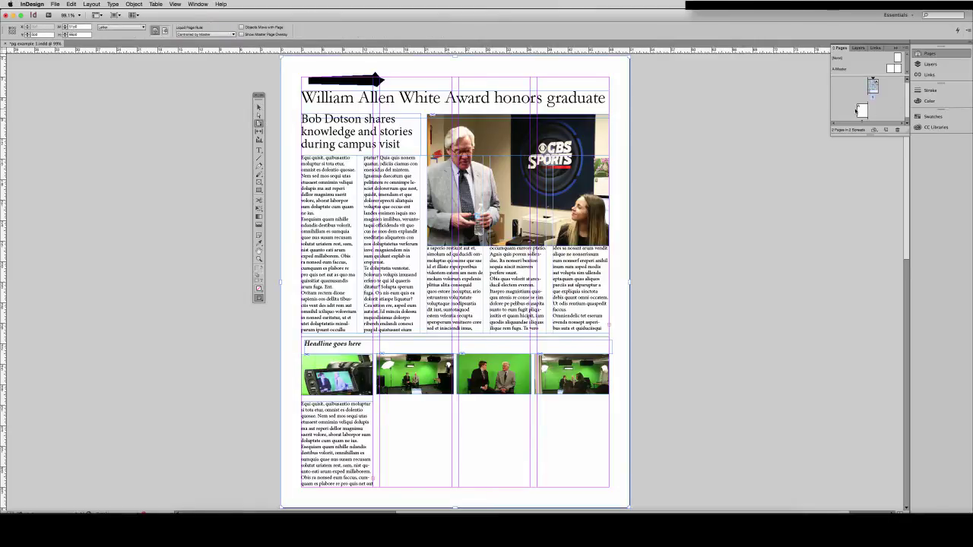
mouse_move(862, 111)
mouse_down()
mouse_move(874, 83)
mouse_move(869, 94)
mouse_up()
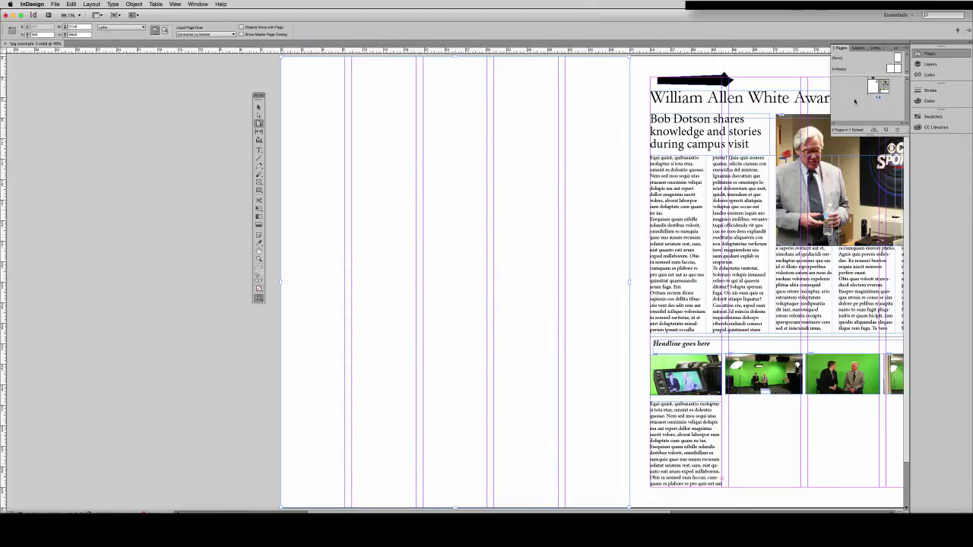
drag(871, 89, 872, 88)
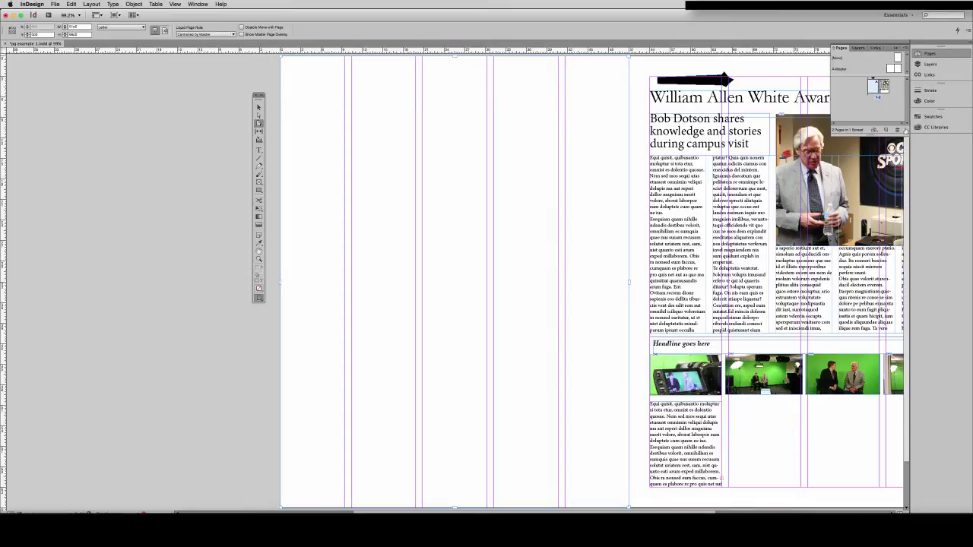
Change the blank page's size to US Business Card
click(874, 130)
click(874, 131)
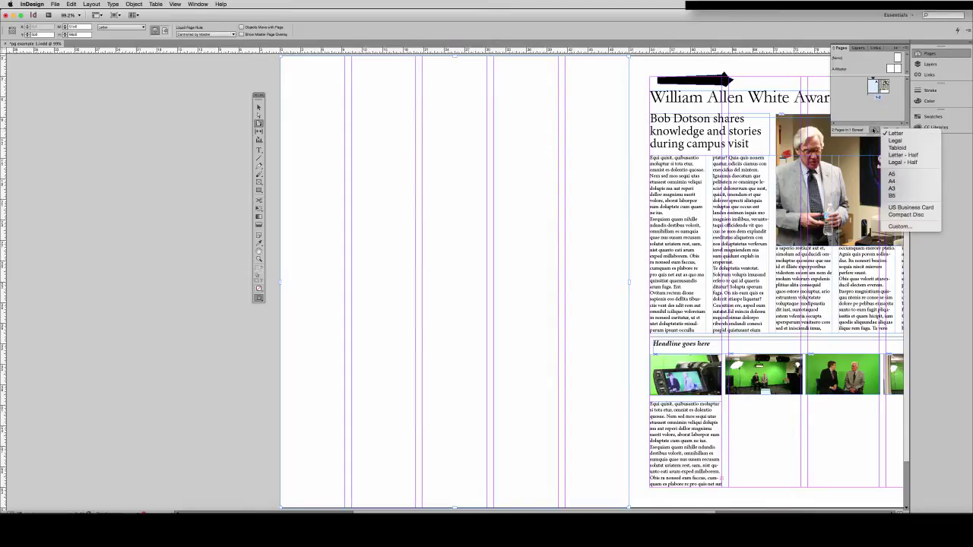
click(900, 207)
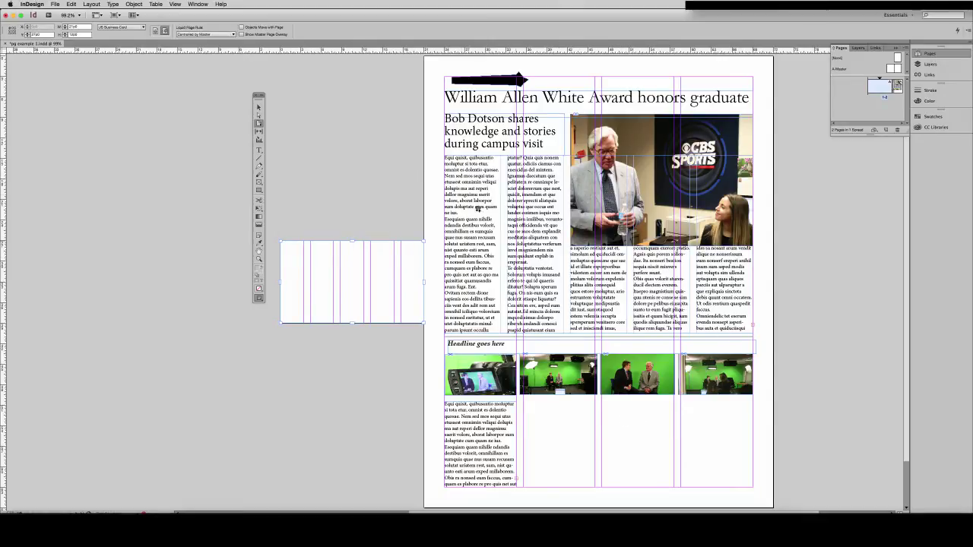
click(257, 109)
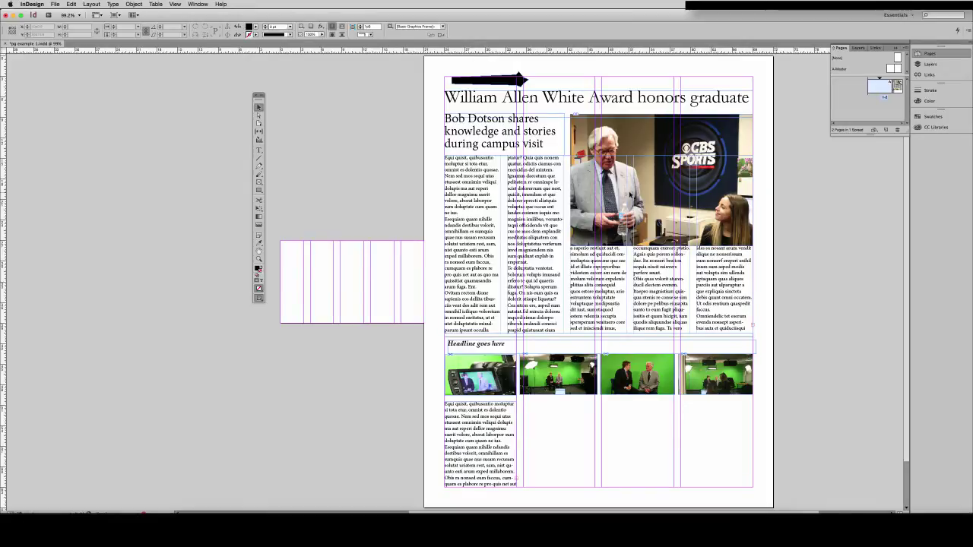
With the Gap tool, shift the gap between the first two strip photos right and widen the gap between the second and third
click(258, 132)
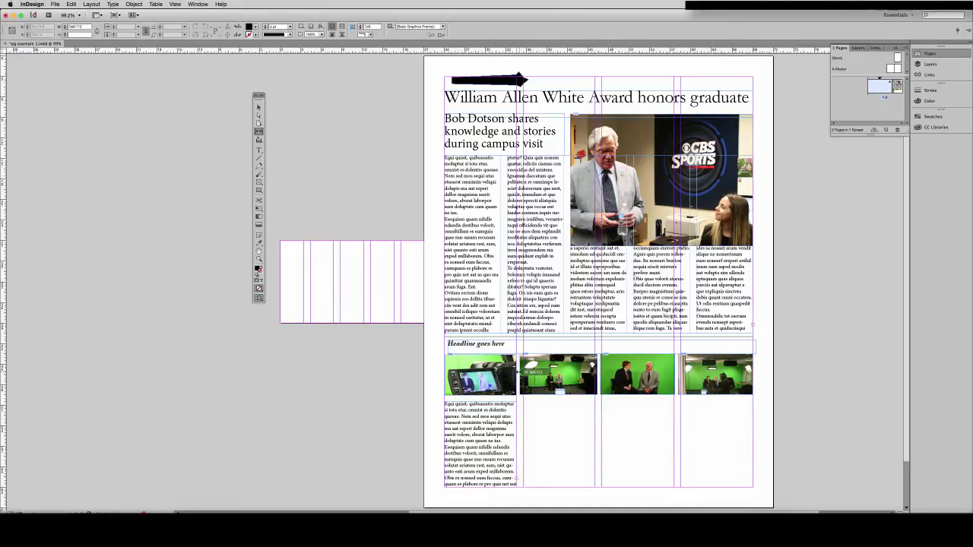
mouse_move(518, 373)
mouse_down()
mouse_move(503, 372)
mouse_move(553, 373)
mouse_move(529, 374)
mouse_up()
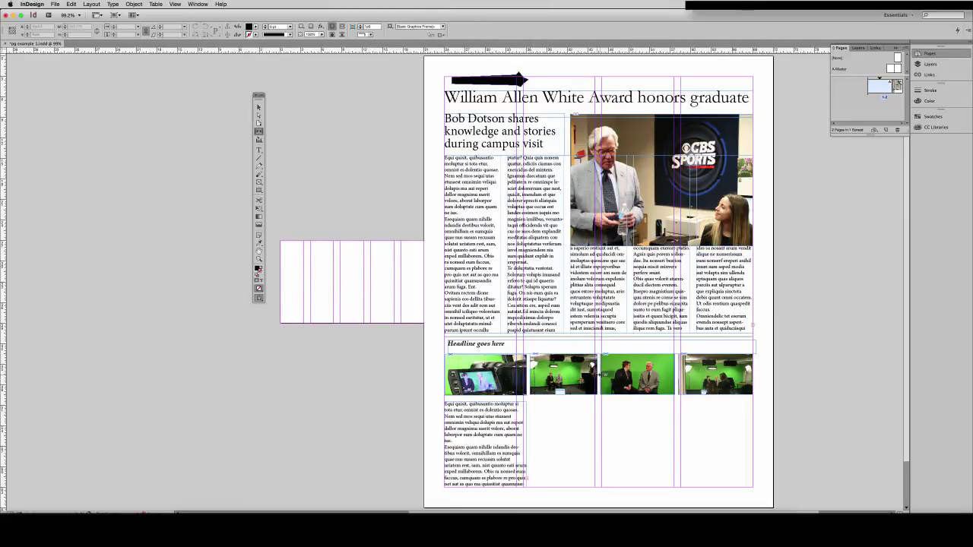
drag(599, 375, 595, 375)
Move the gap below the main story up to shorten its columns, and shift the gap beside the main photo slightly left
drag(560, 336, 561, 330)
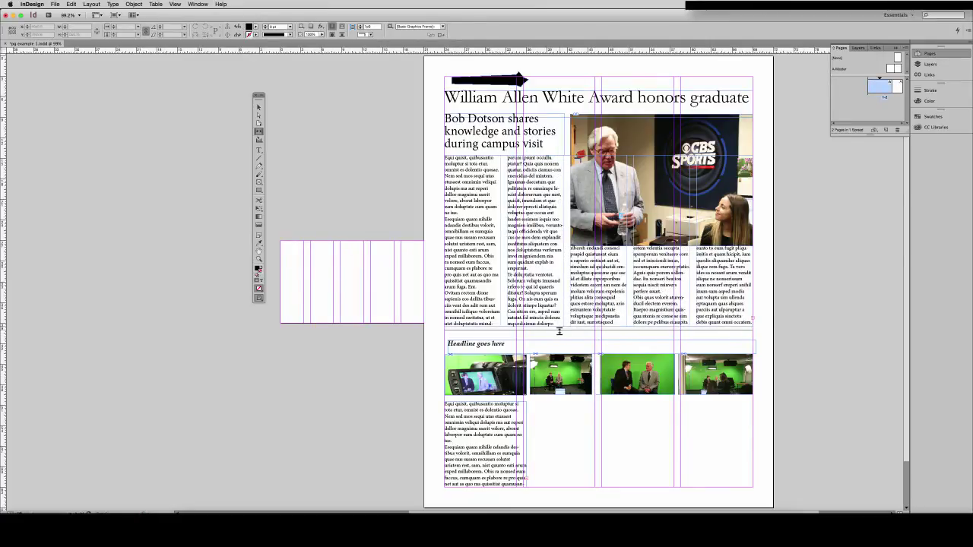
mouse_move(566, 135)
mouse_down()
mouse_move(555, 135)
mouse_move(566, 135)
mouse_up()
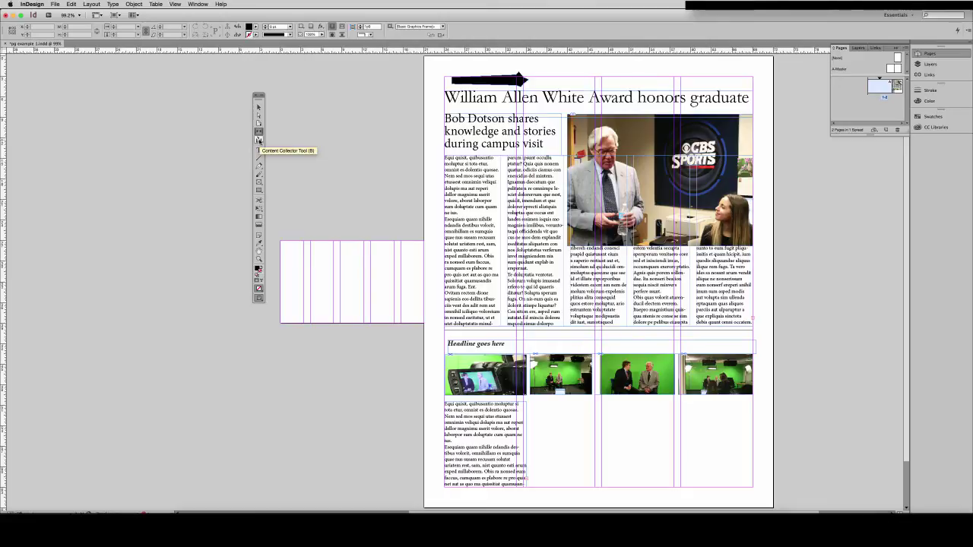
Move the Content Collector's conveyor clear of the photo strip and collect the rightmost strip photo
click(259, 140)
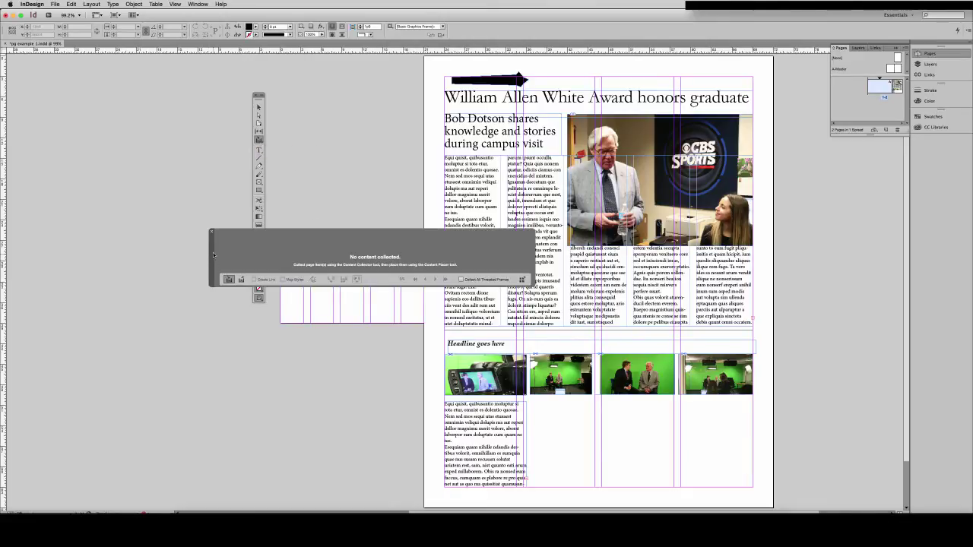
drag(209, 260, 341, 285)
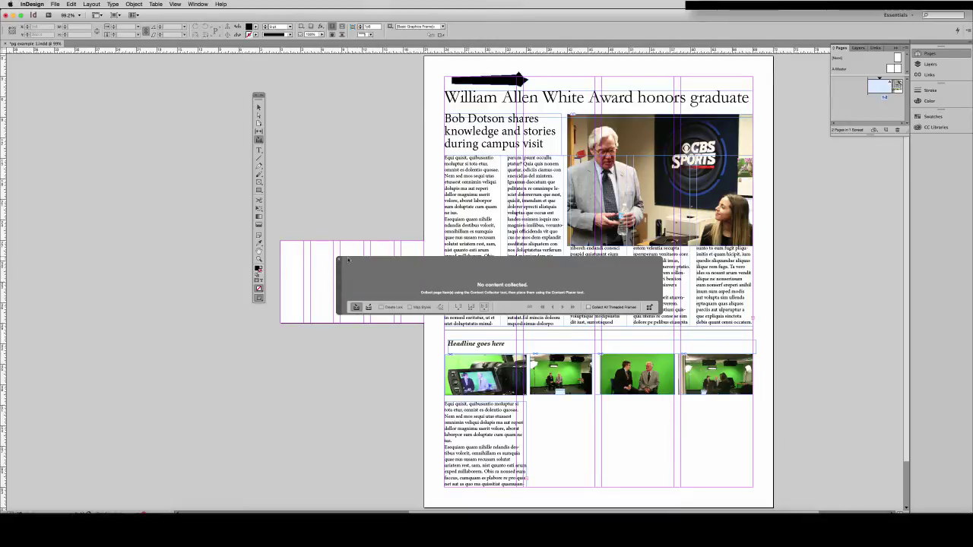
drag(340, 279, 419, 288)
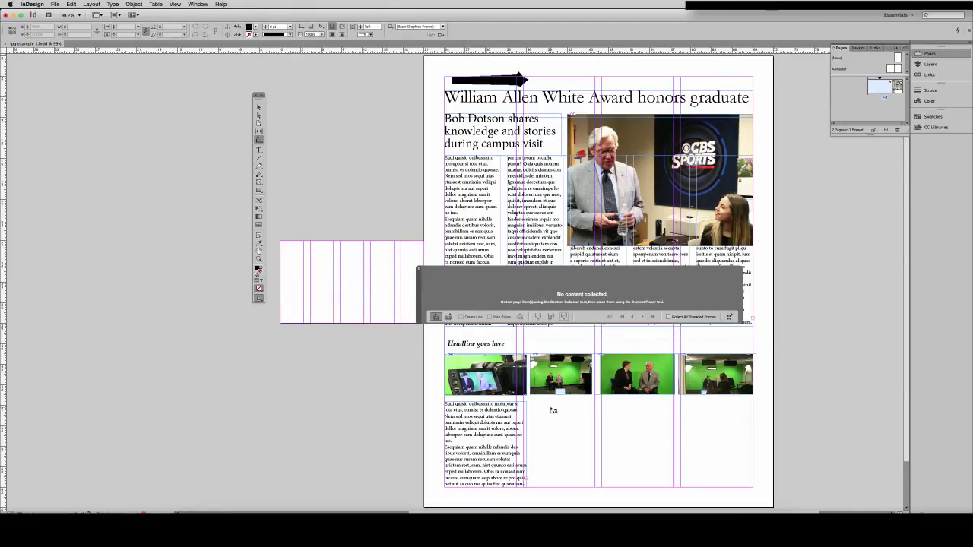
drag(563, 422, 530, 423)
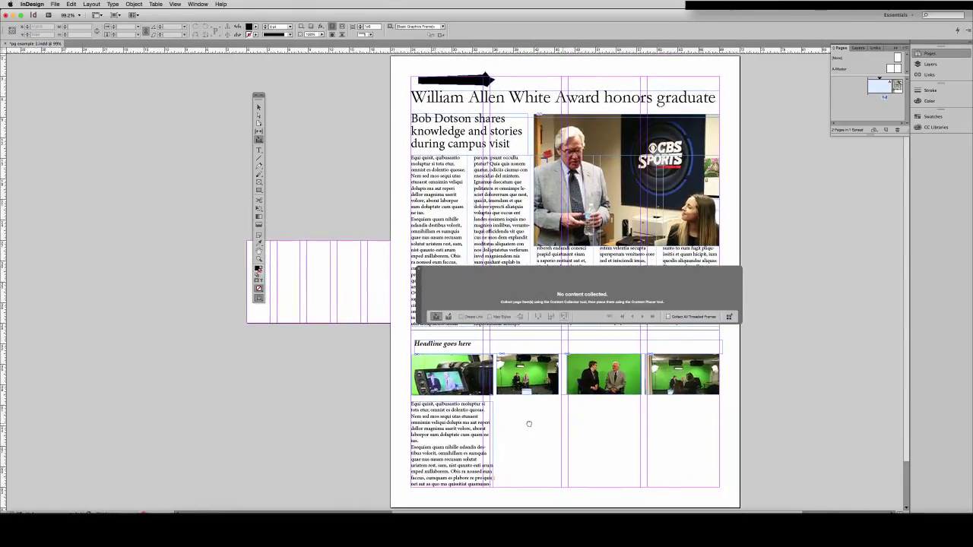
drag(418, 290, 402, 297)
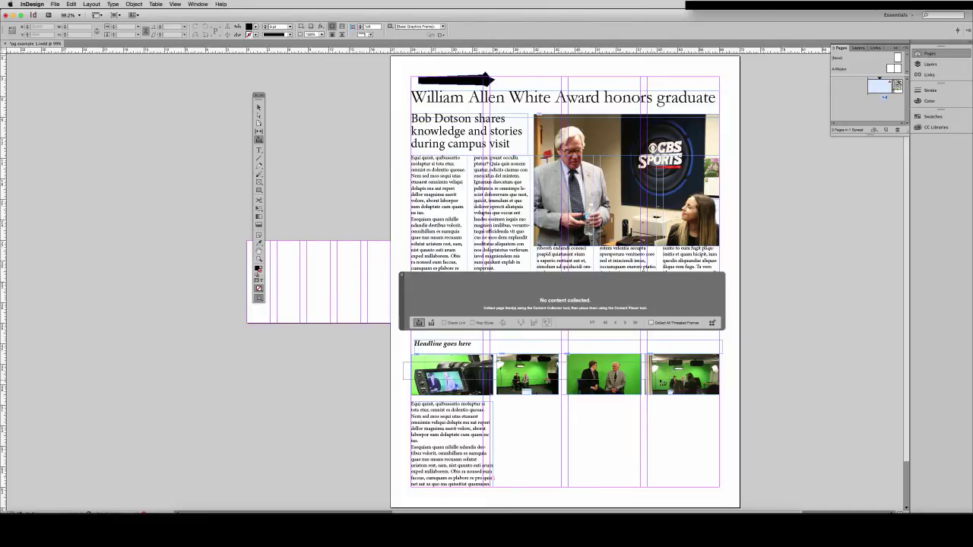
click(706, 388)
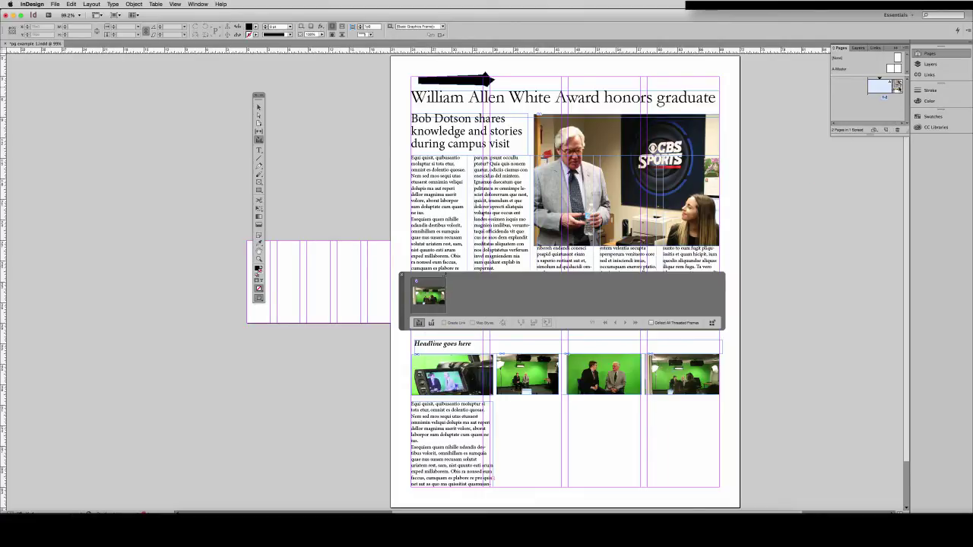
Add a new page and set the Content Placer to place, keep in conveyor, and load next
click(885, 130)
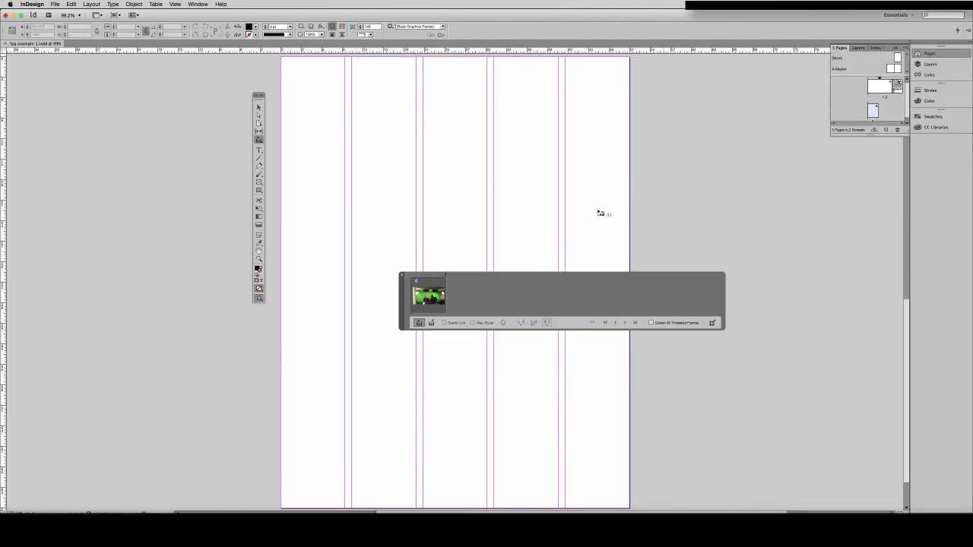
click(430, 322)
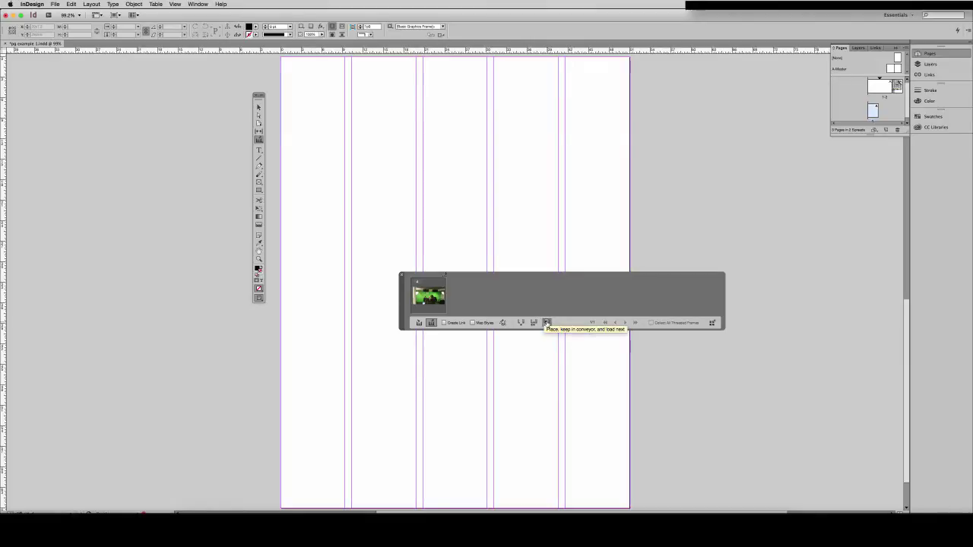
click(547, 322)
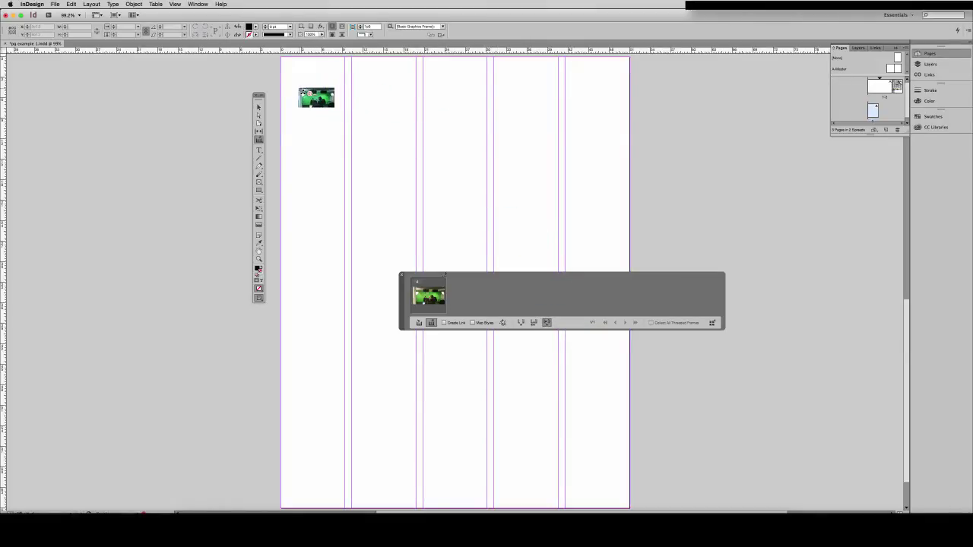
Place the collected content as a row of four photos across the new page's top, then stop placing and hide the conveyor
drag(299, 91, 605, 128)
key(Right)
key(Right)
key(Right)
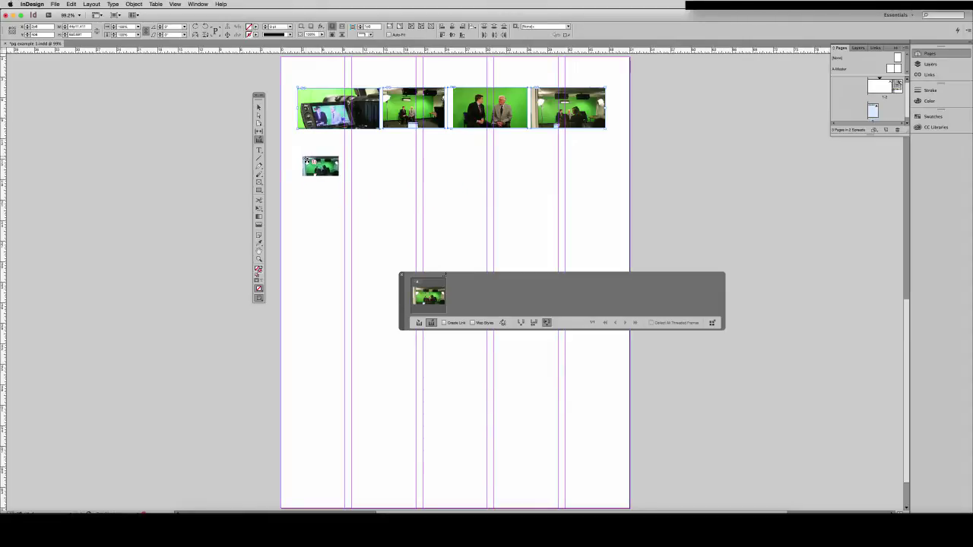
key(Escape)
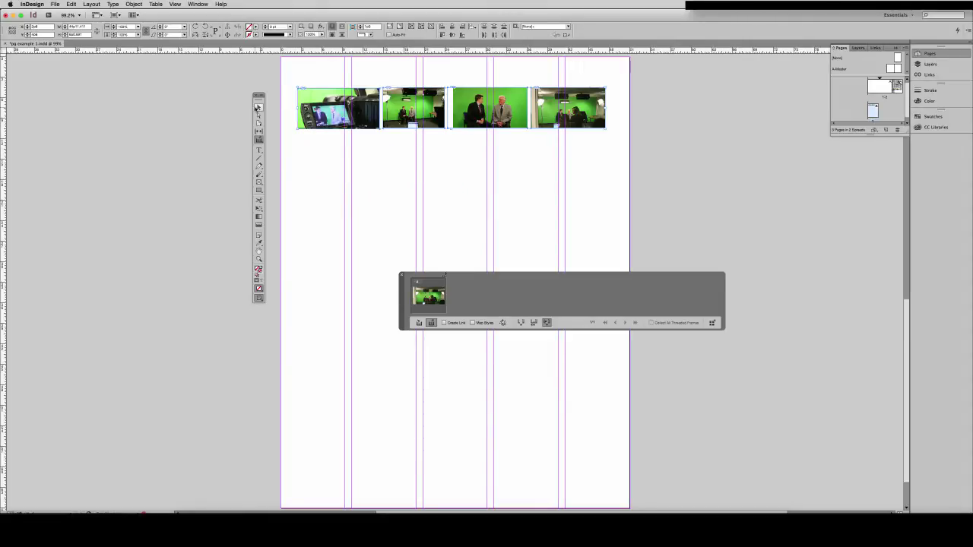
key(b)
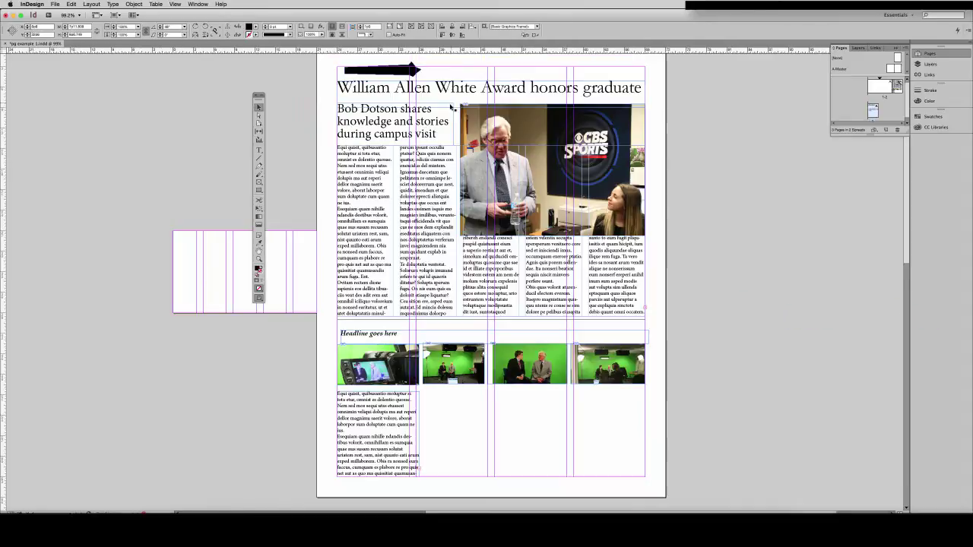
With the Type tool, select part and then all of the three-line subheadline beside the main photo
click(260, 151)
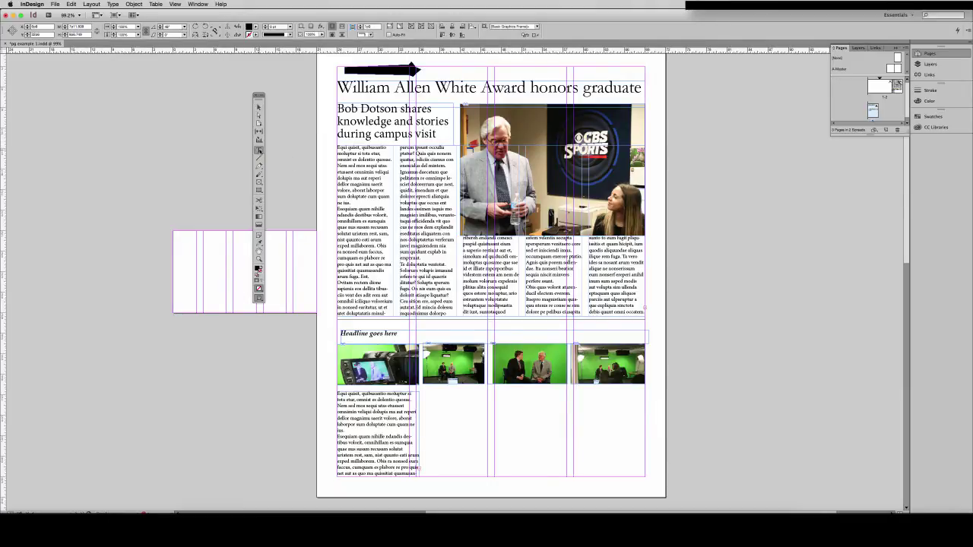
drag(400, 134, 384, 134)
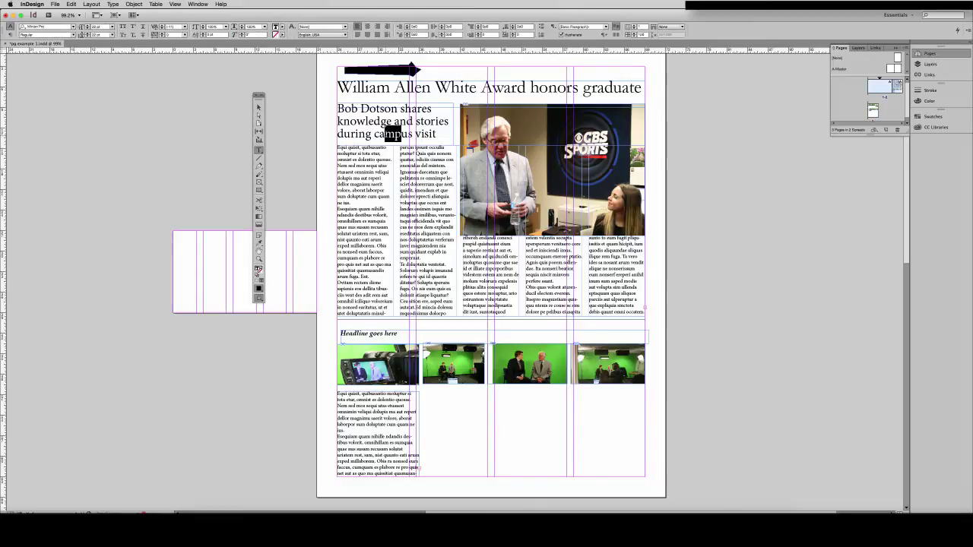
drag(452, 135, 334, 107)
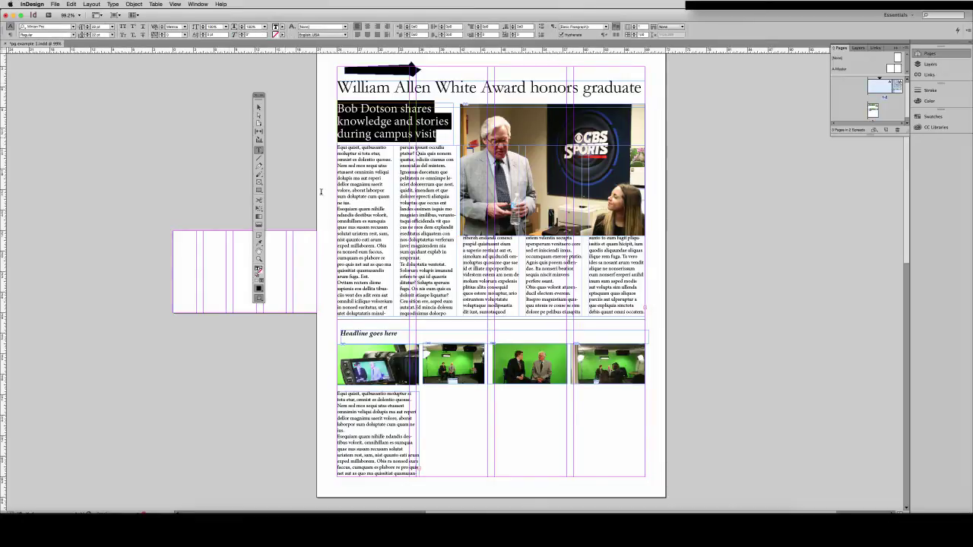
Draw a wide text frame beneath the second to fourth strip photos and fill it with placeholder text
drag(425, 391, 643, 428)
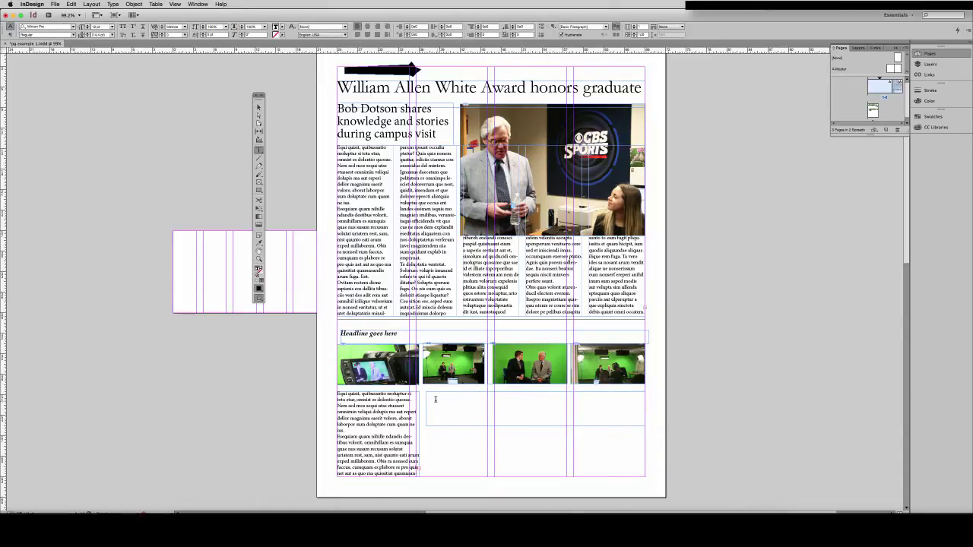
right_click(434, 400)
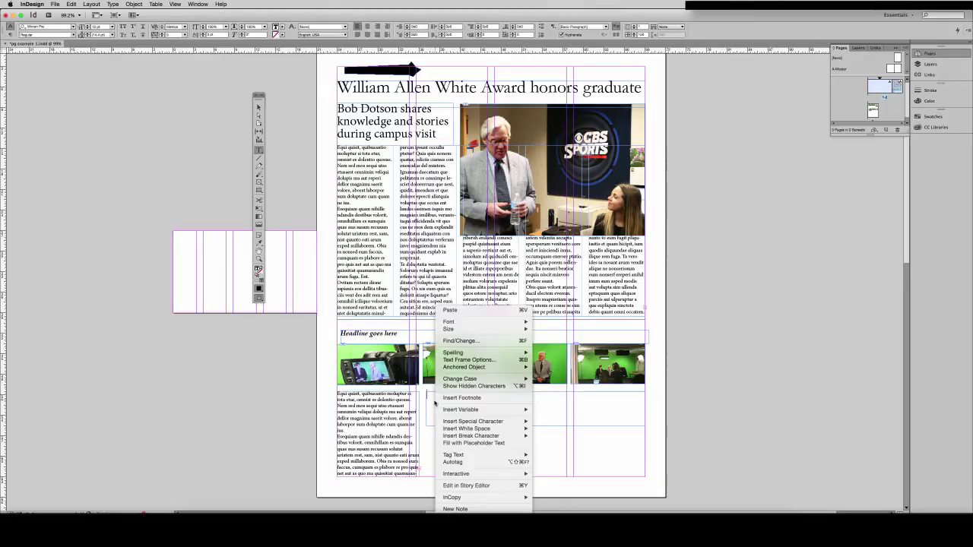
click(473, 443)
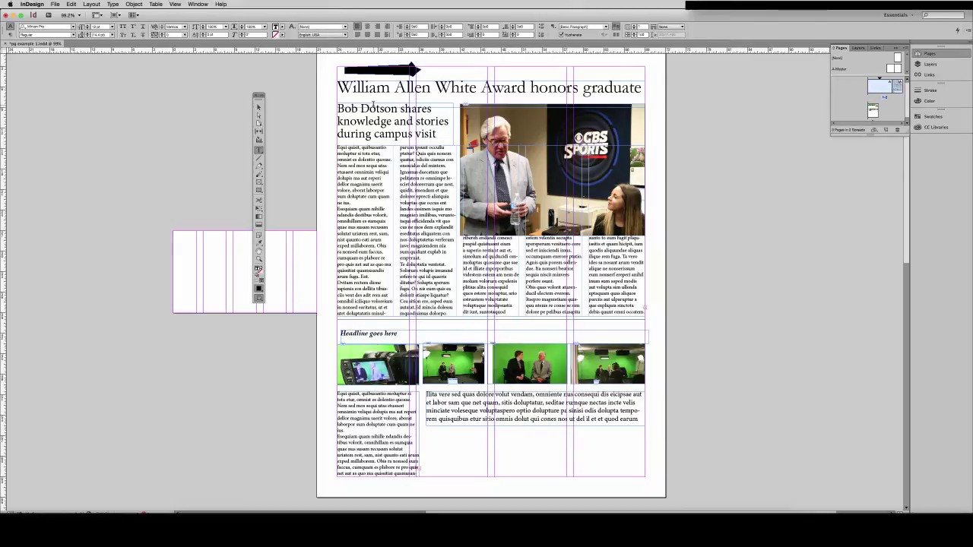
Select all the placeholder text, clear the selection, and nudge its frame slightly upward toward the strip photos
key(super+a)
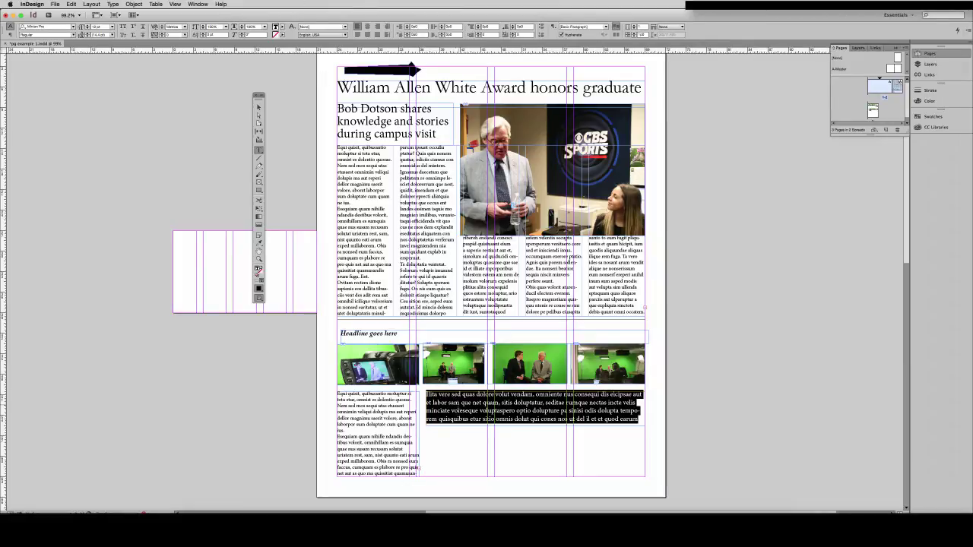
click(454, 409)
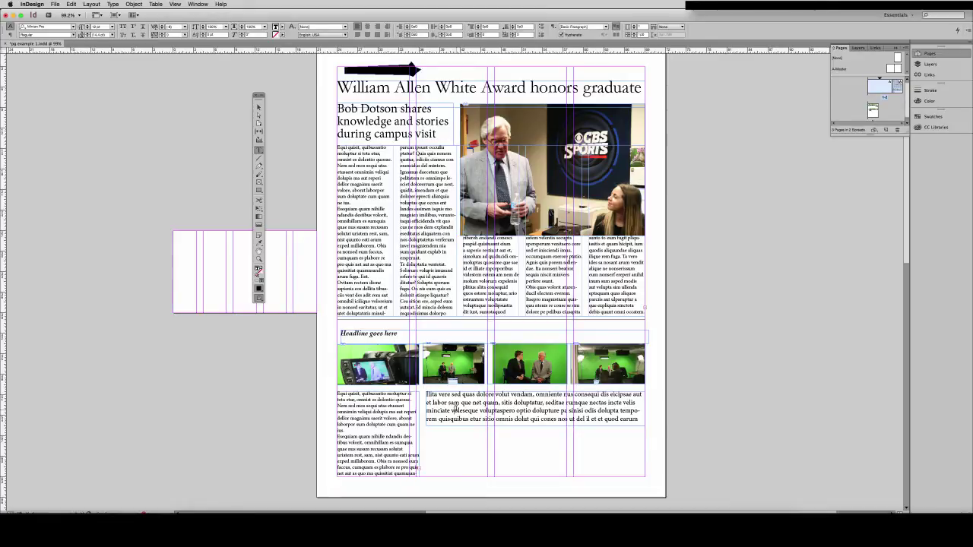
key(Escape)
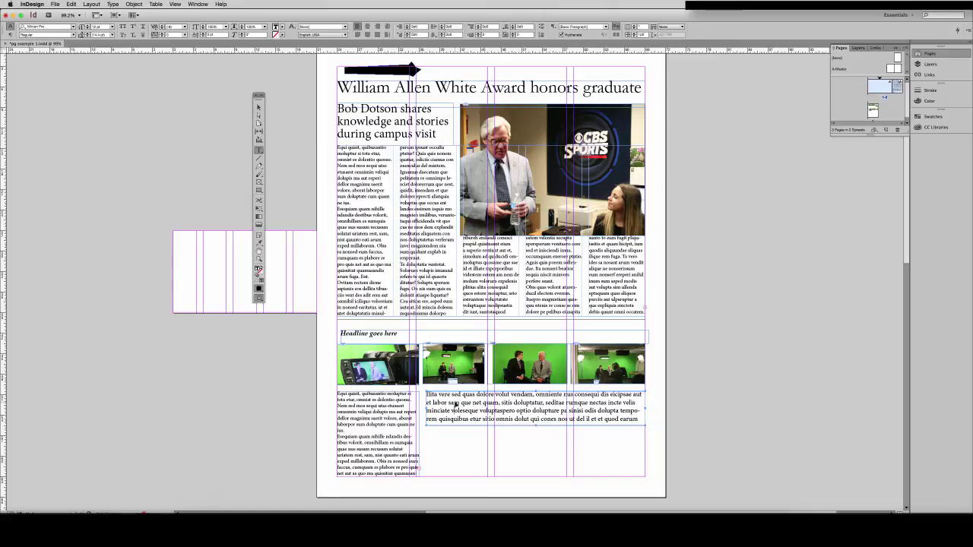
drag(455, 405, 456, 403)
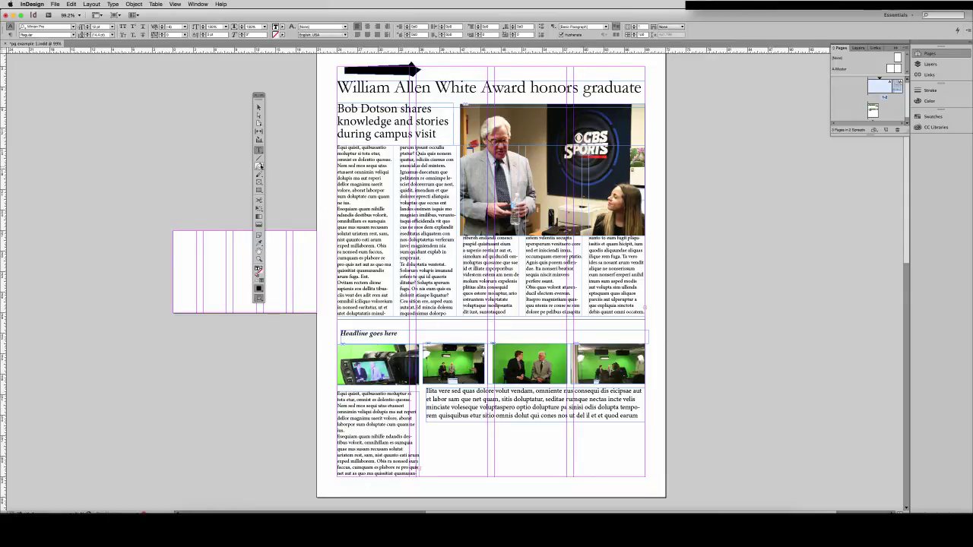
Draw a horizontal line across the full column width above "Headline goes here", with a 1 pt black stroke and no fill
click(259, 160)
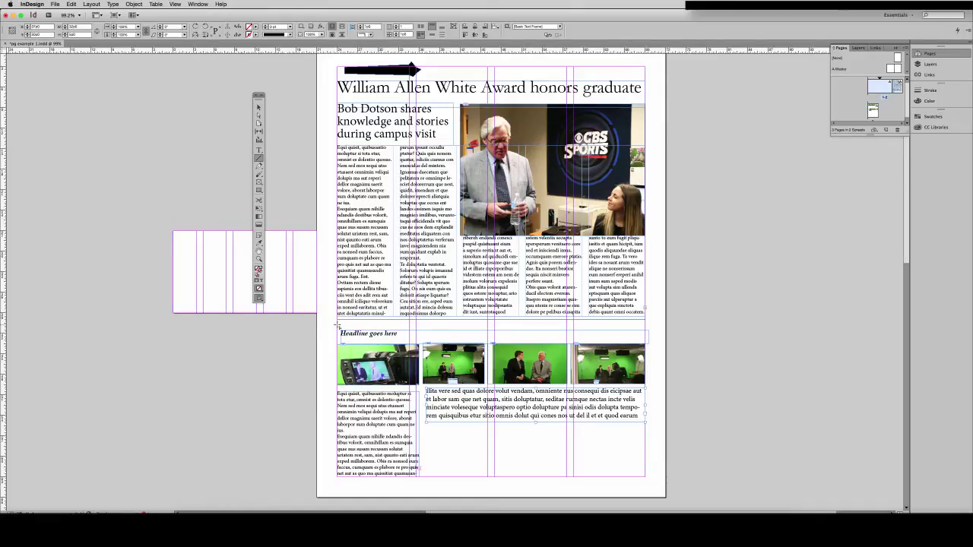
drag(337, 325, 646, 328)
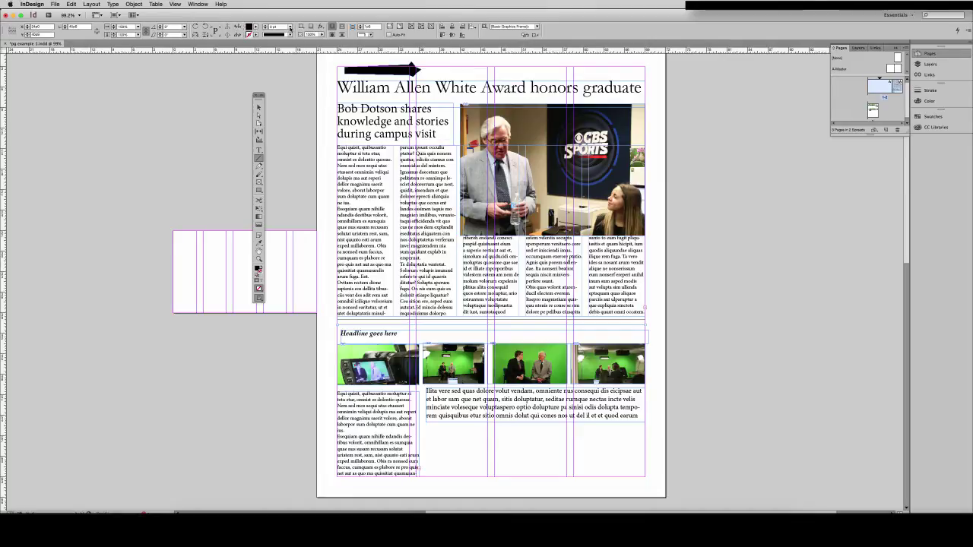
click(289, 27)
click(282, 65)
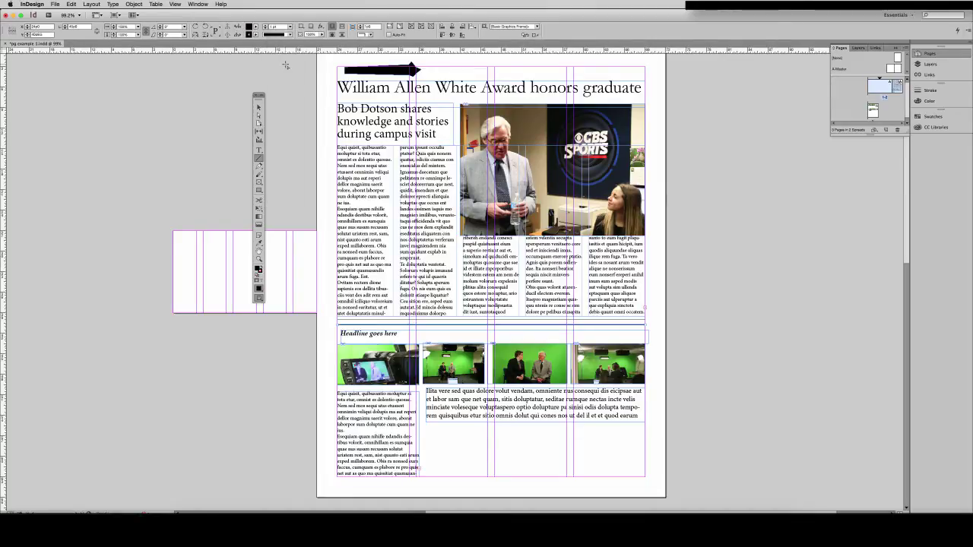
click(184, 34)
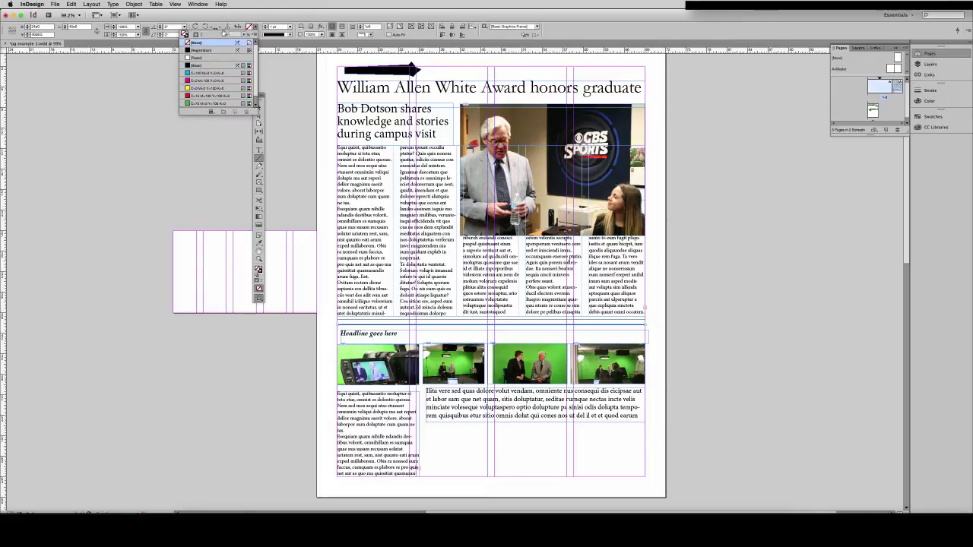
click(249, 17)
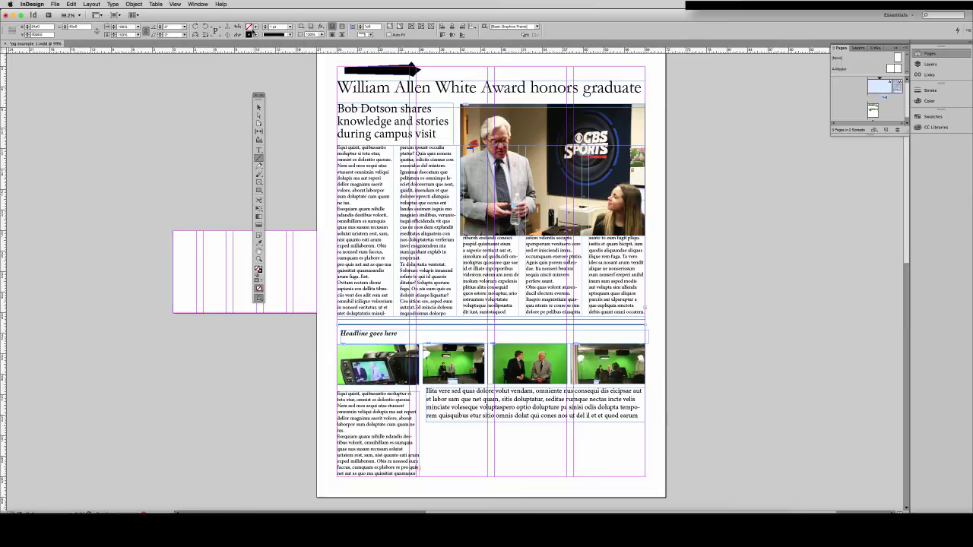
click(256, 36)
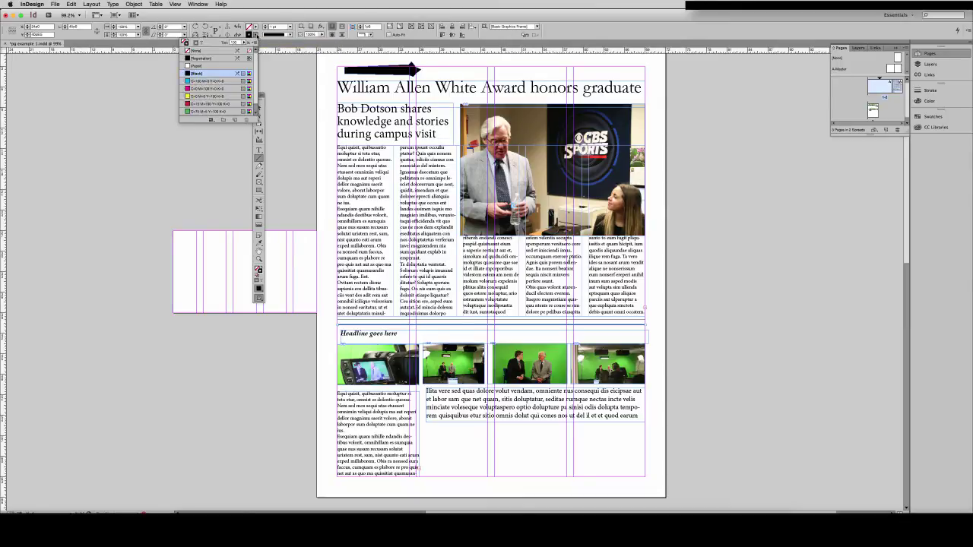
Change the line's stroke type to Triple and increase its weight
click(290, 36)
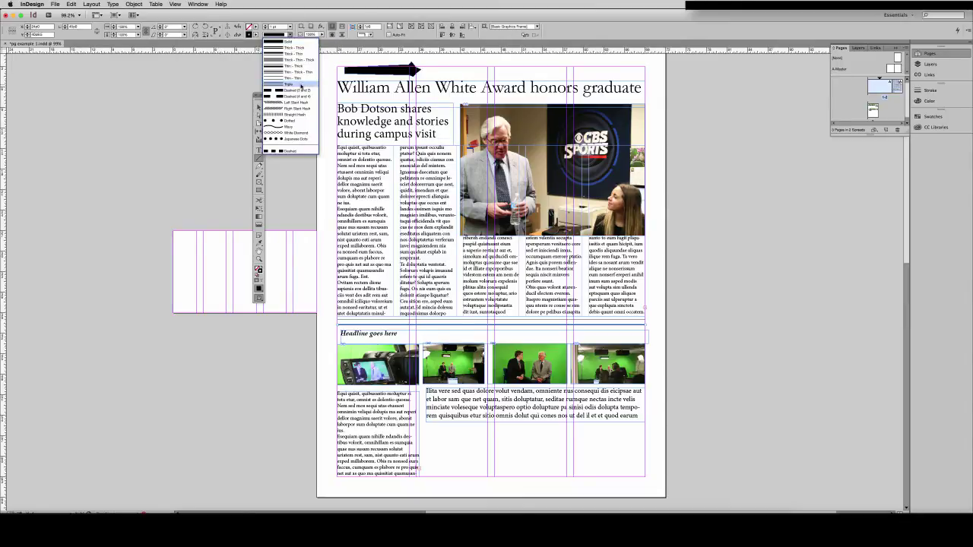
click(301, 84)
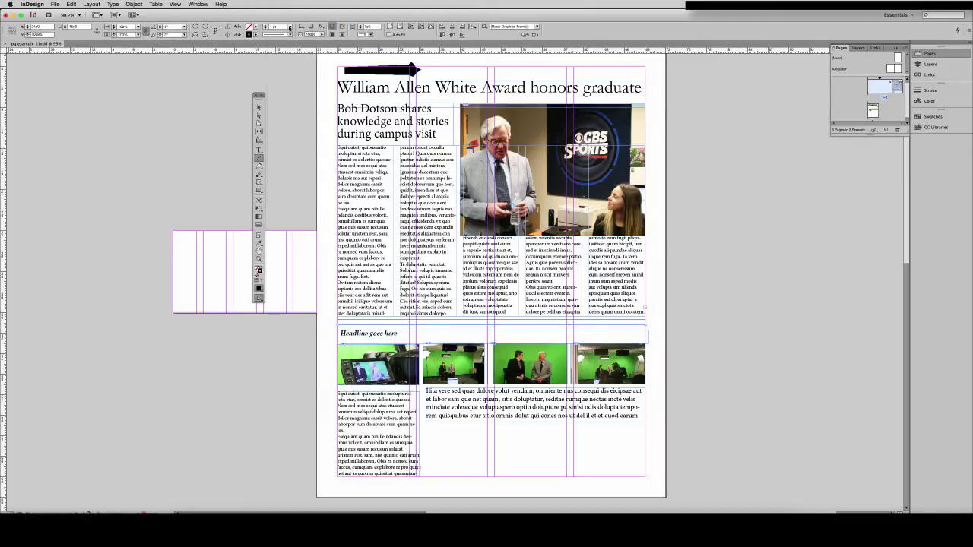
click(290, 28)
click(283, 100)
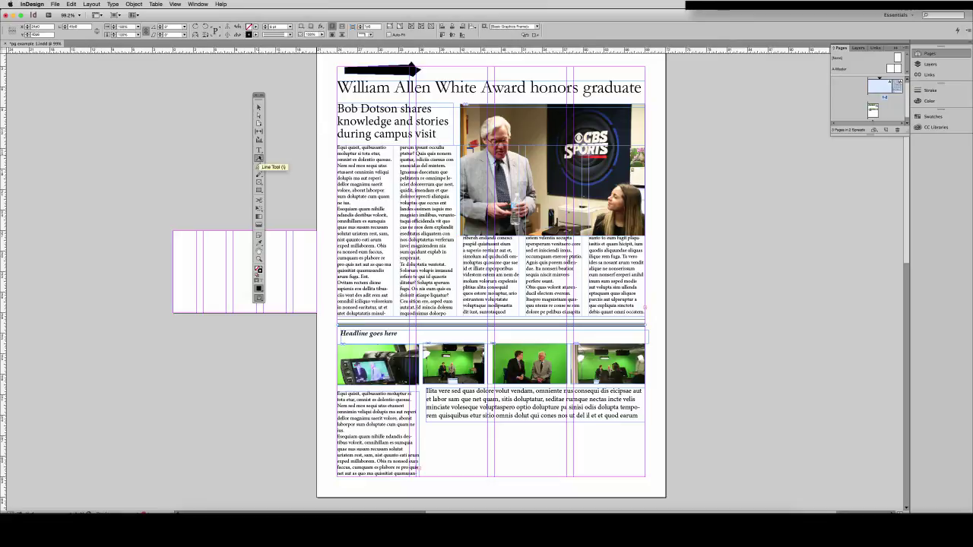
With the Pen tool, draw a wavy open path above the main headline, to the right of the black arrow shape
click(259, 158)
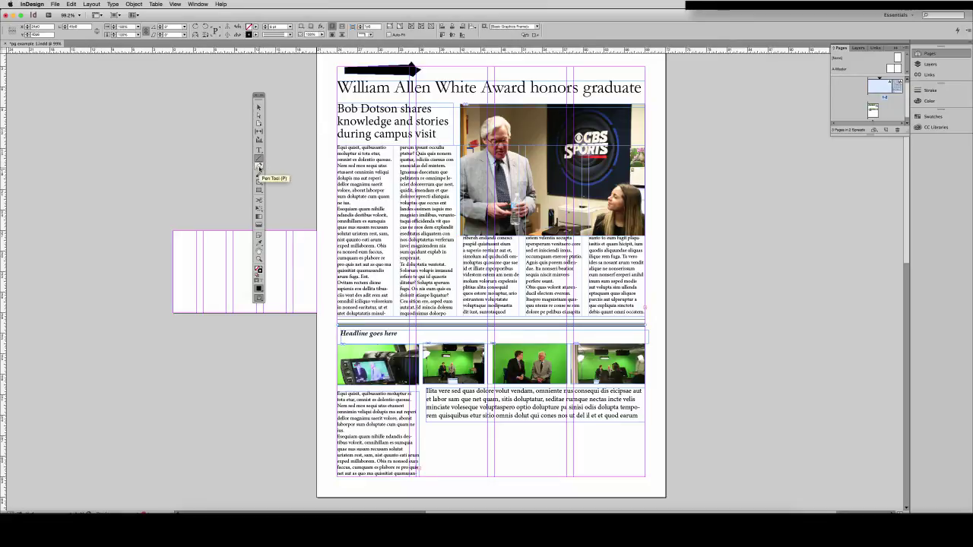
click(258, 167)
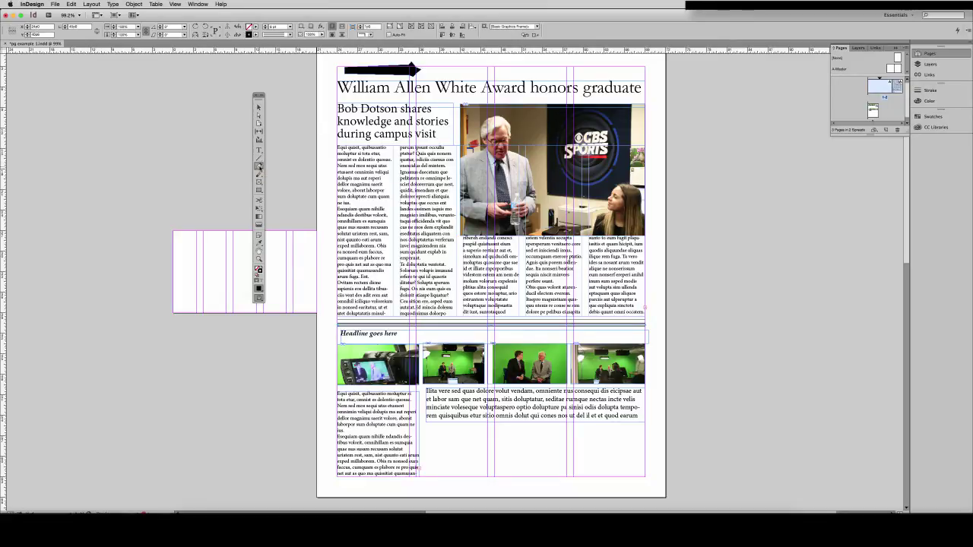
click(258, 107)
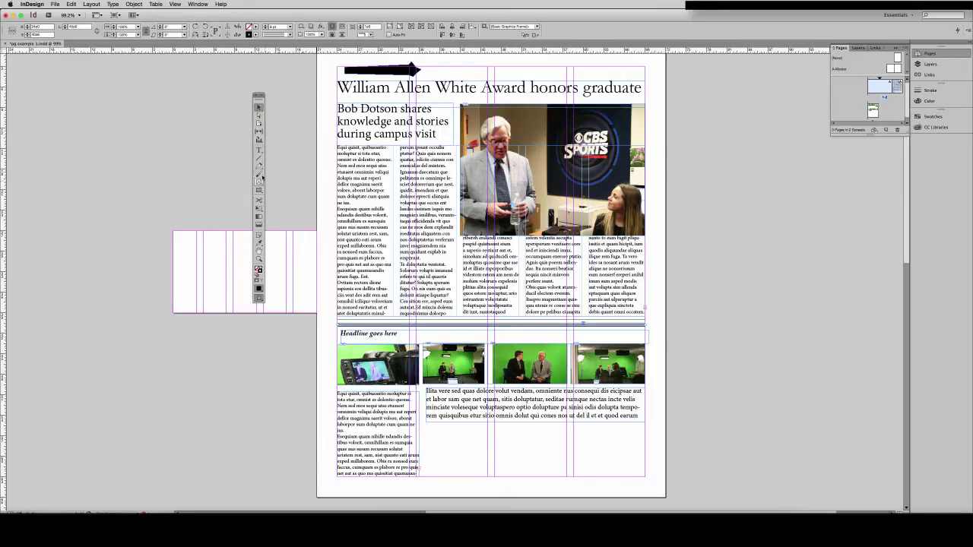
click(258, 166)
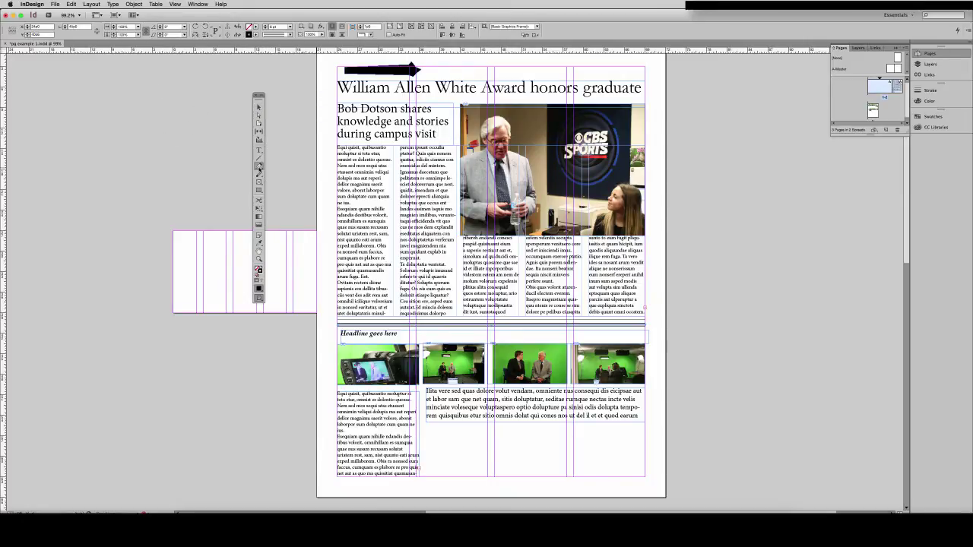
click(439, 68)
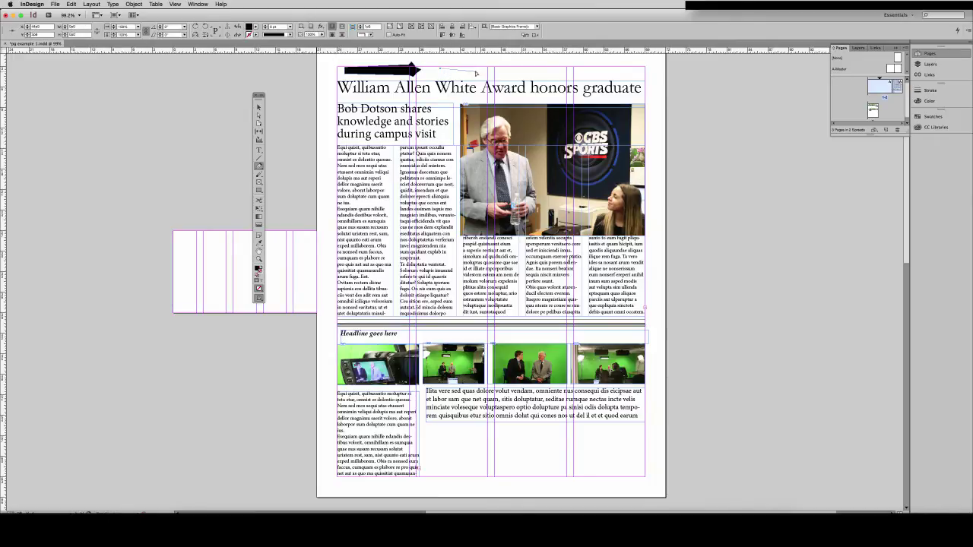
drag(478, 73, 502, 69)
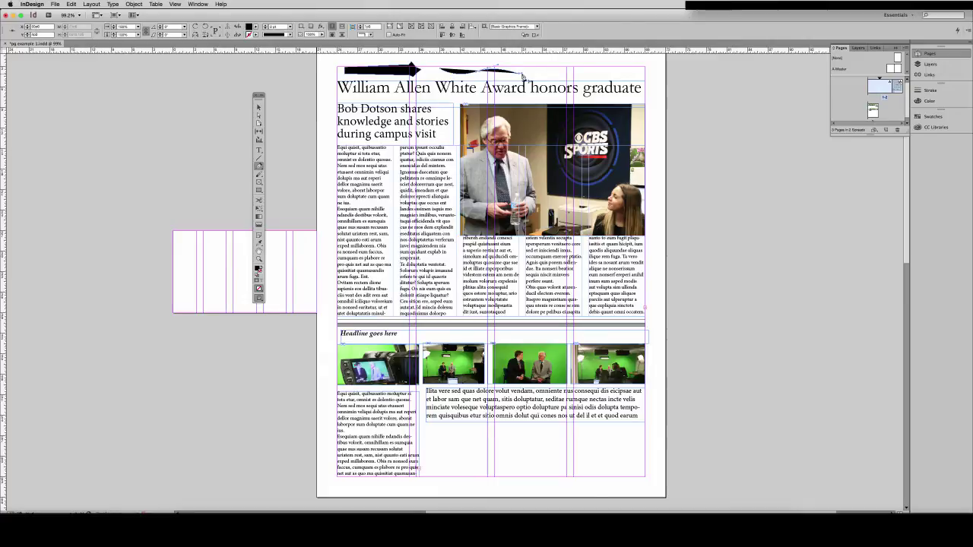
click(567, 72)
click(579, 67)
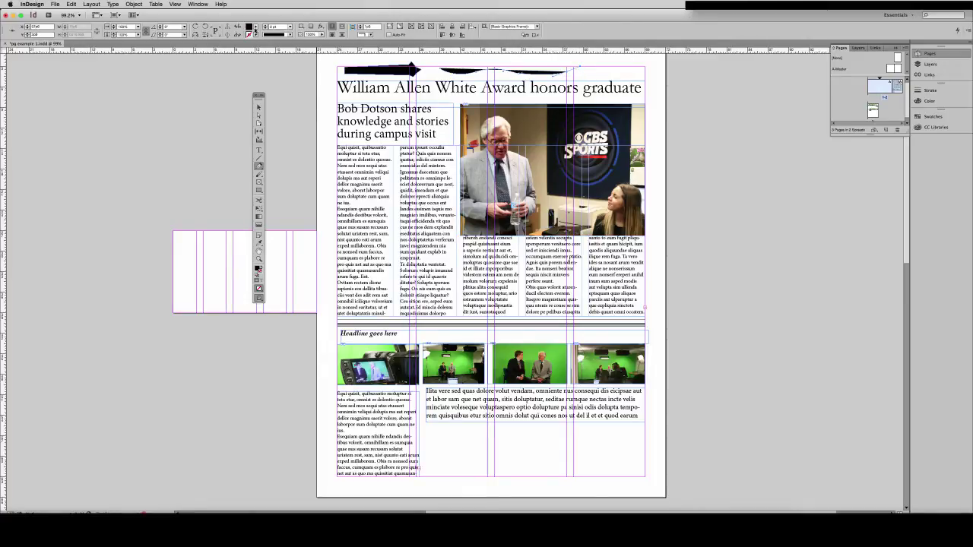
Set the wavy path's fill to None and its stroke to C=100 M=0 Y=0 K=0
click(251, 28)
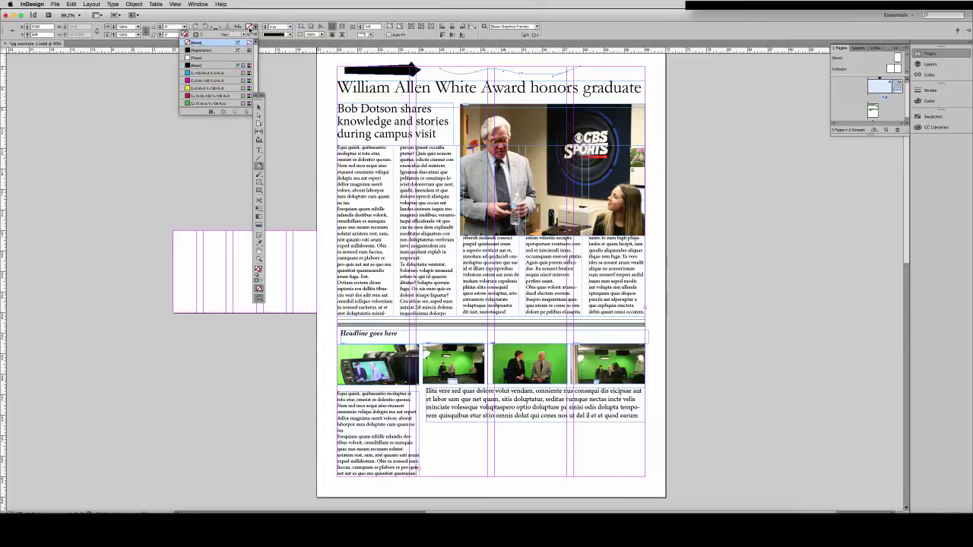
click(253, 24)
click(253, 35)
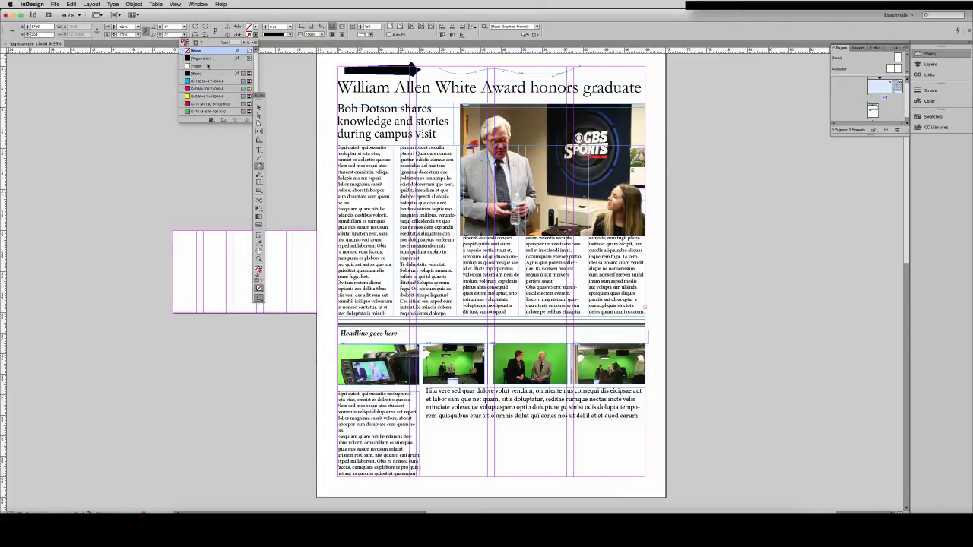
click(195, 80)
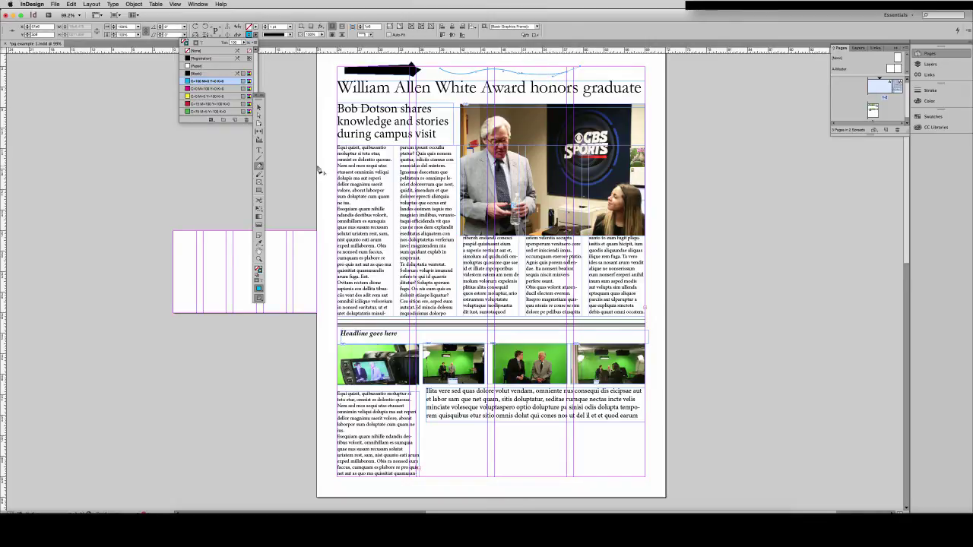
click(257, 175)
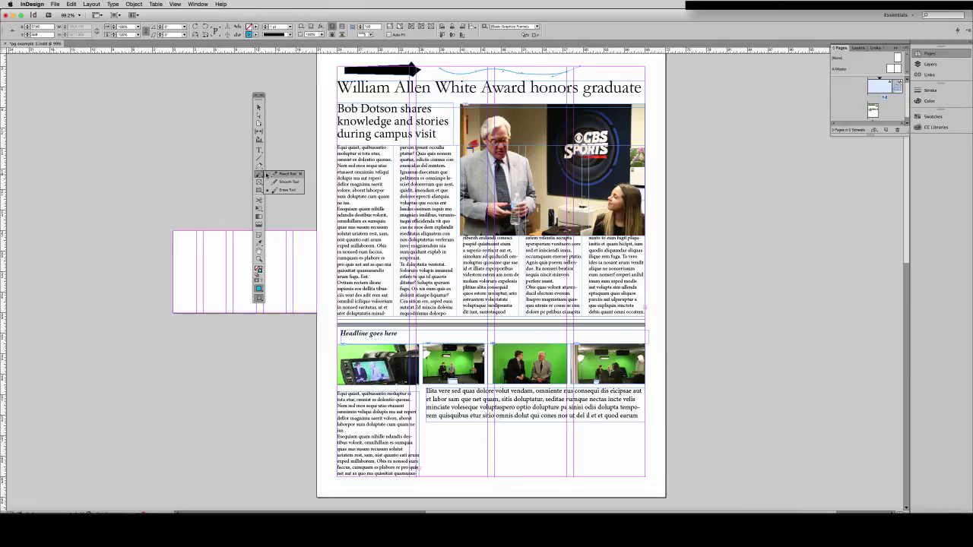
click(274, 156)
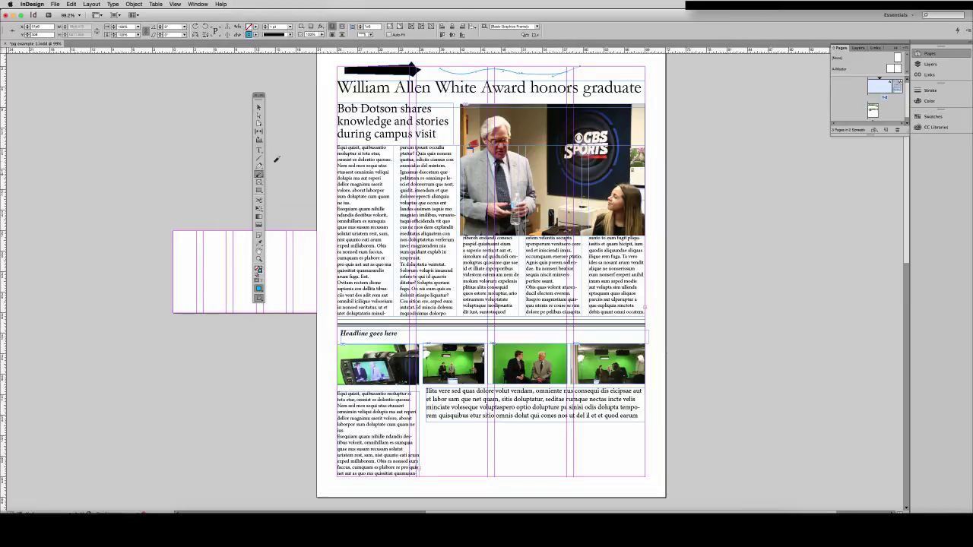
click(258, 165)
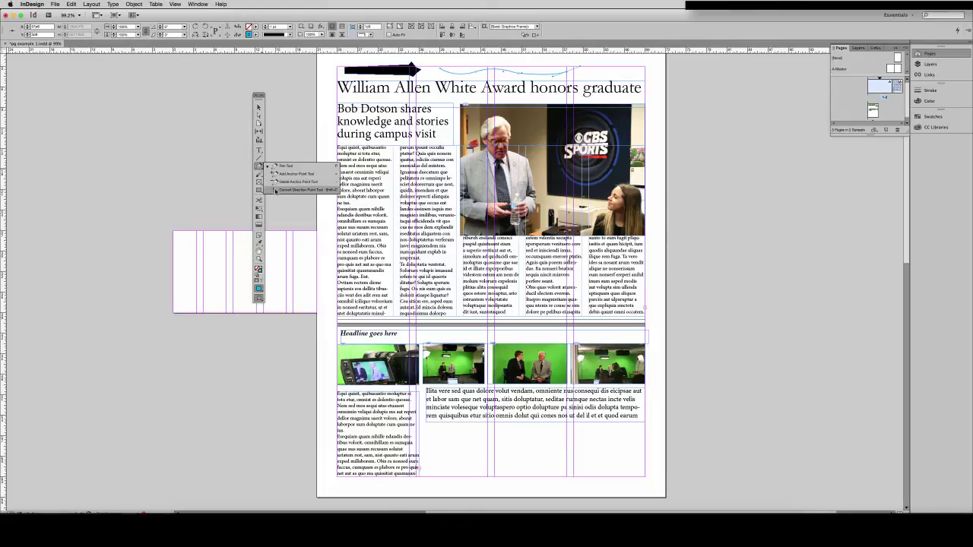
click(276, 157)
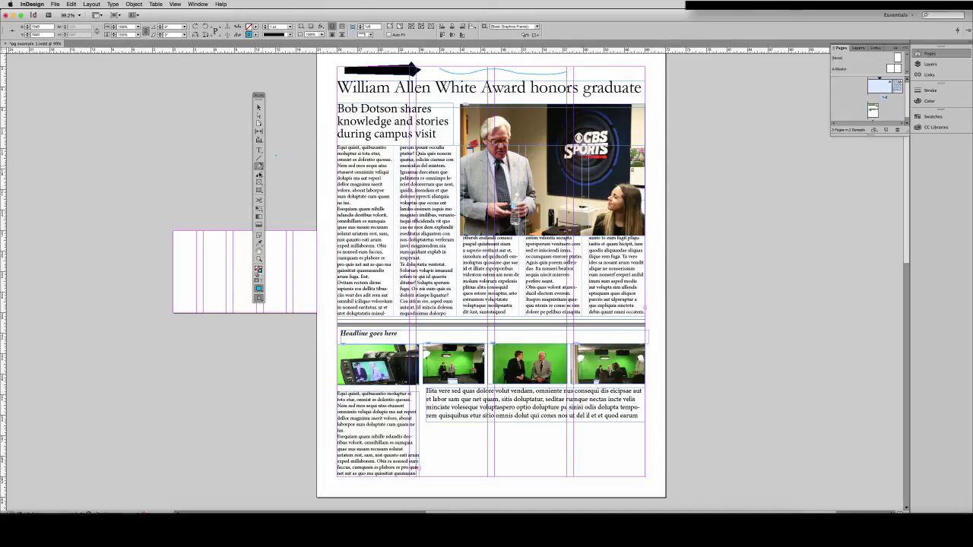
With the Pencil tool, handwrite the word "Good" above the main headline, to the right of the wavy path
click(258, 174)
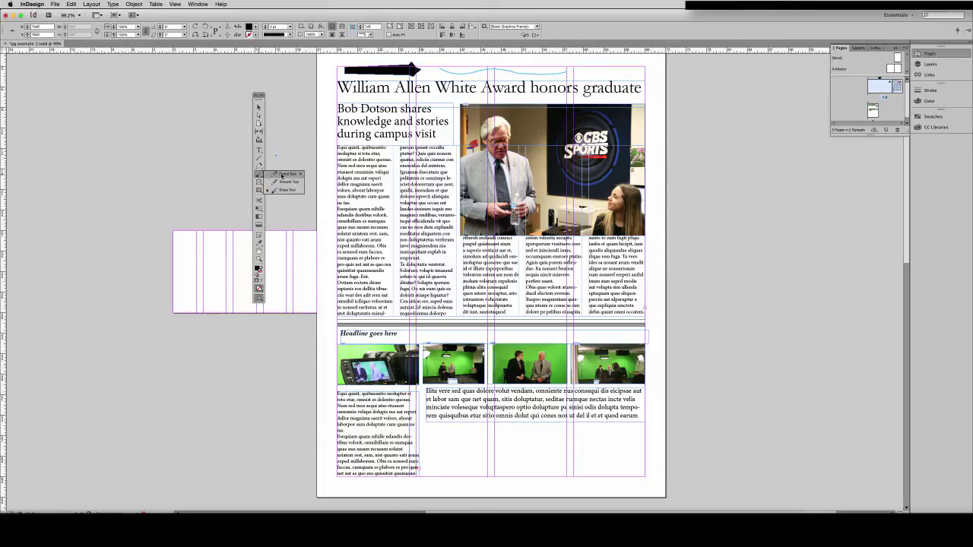
click(281, 175)
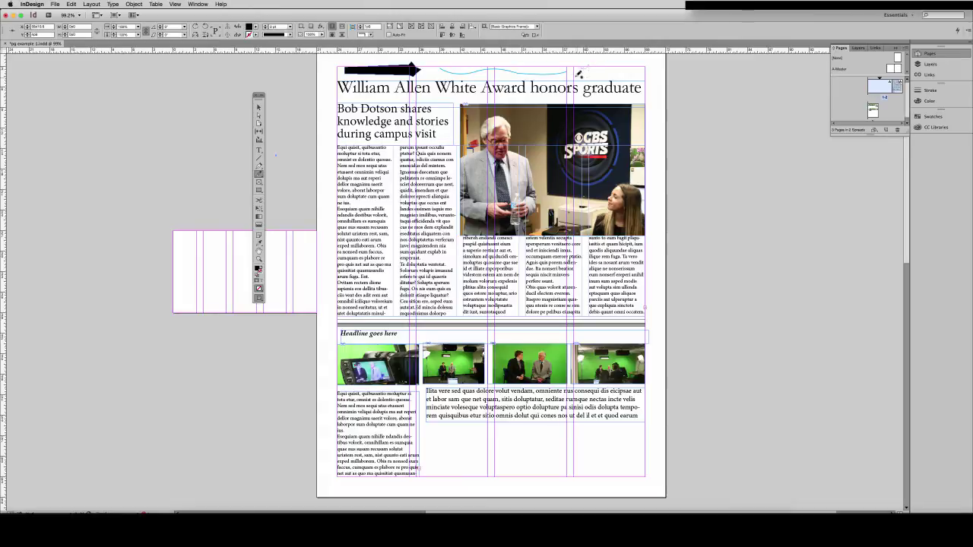
drag(585, 74, 632, 76)
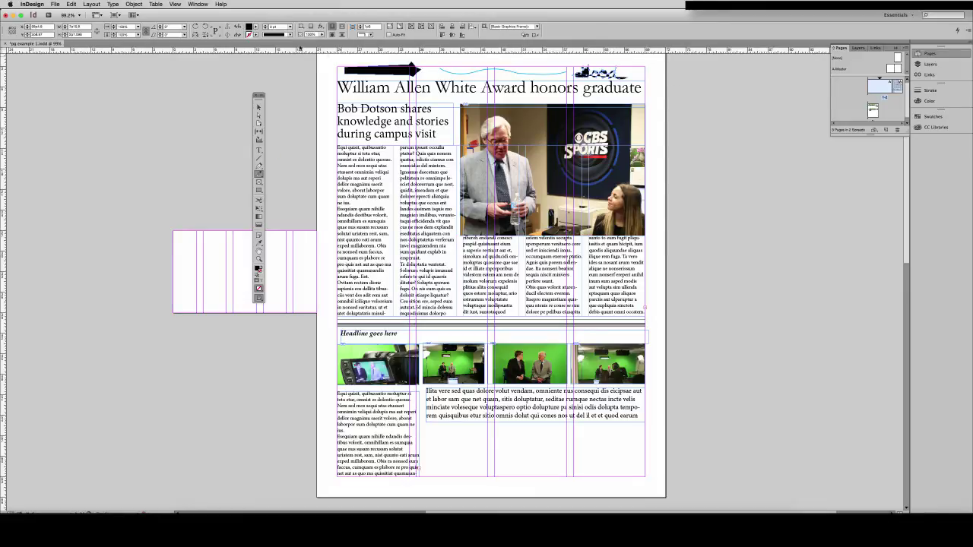
Set the handwritten word's stroke to C=100 M=0 Y=0 K=0 and its fill to None
click(257, 35)
click(206, 81)
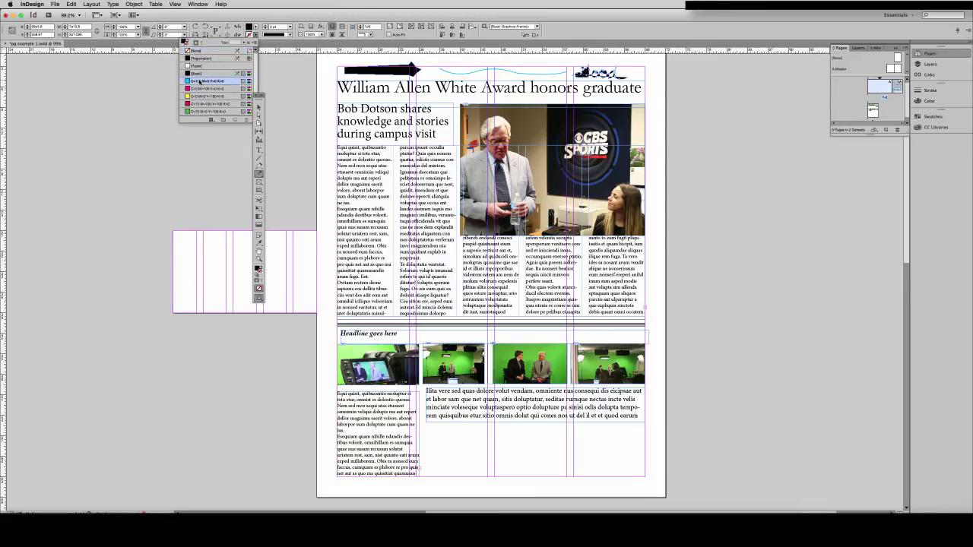
click(185, 36)
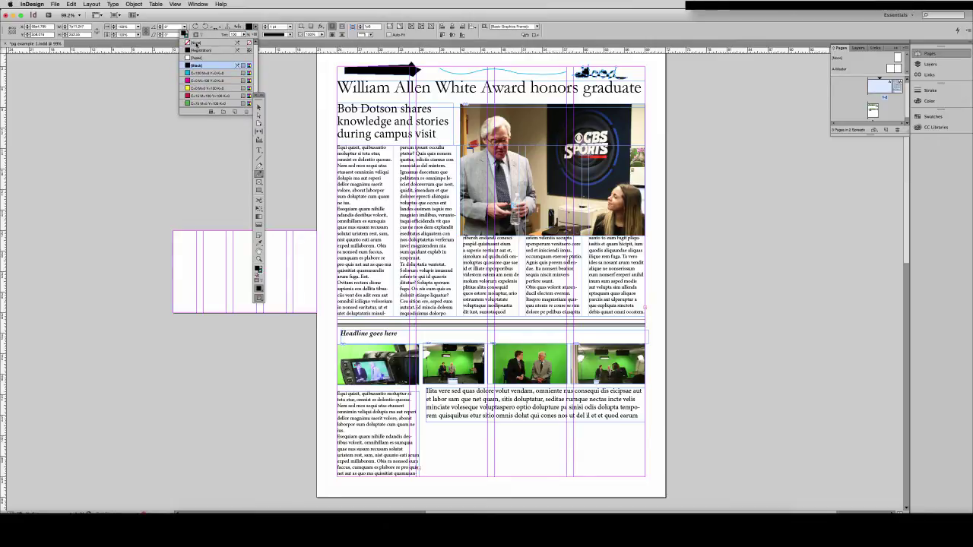
click(197, 44)
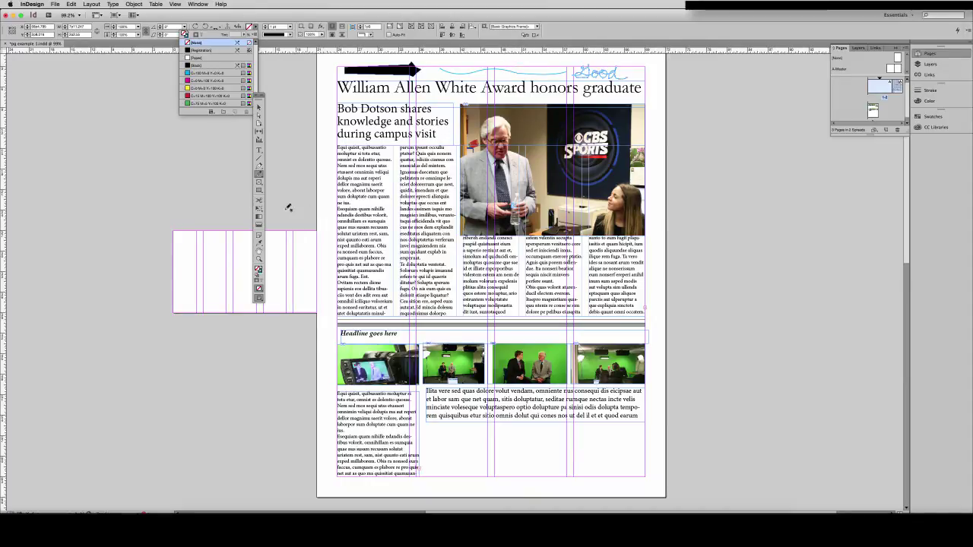
Smooth the end of the handwritten "Good" with the Smooth tool and erase the upright stroke of its last letter
drag(259, 174, 284, 181)
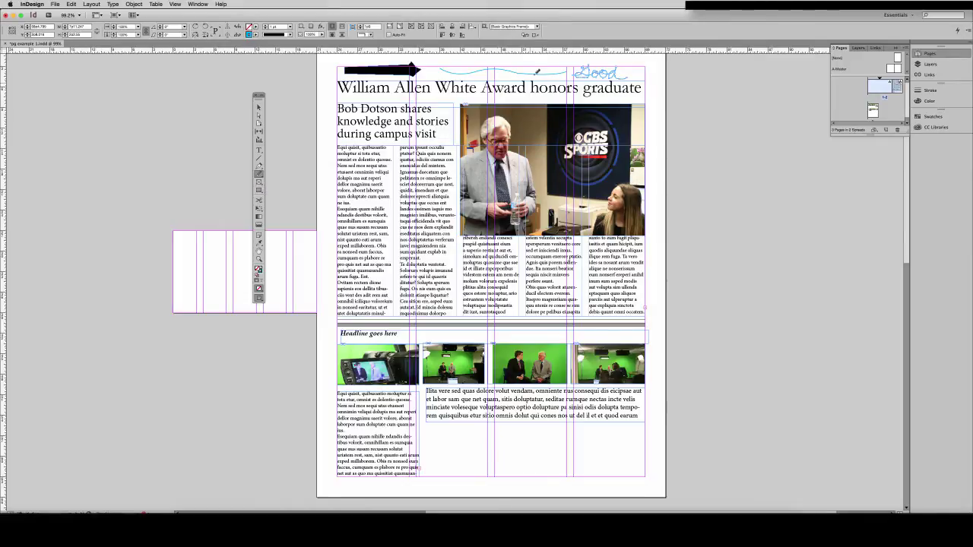
drag(625, 79, 600, 71)
drag(257, 175, 281, 190)
mouse_move(628, 74)
mouse_down()
mouse_move(616, 71)
mouse_move(624, 79)
mouse_up()
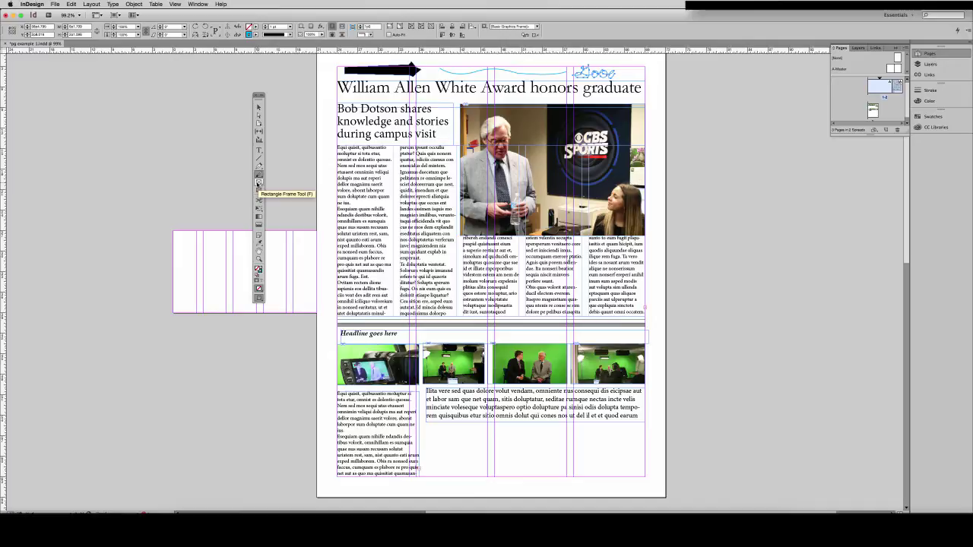
Draw an empty rectangular picture frame with the Rectangle Frame tool below the wide text block, starting at that block's left edge
click(259, 183)
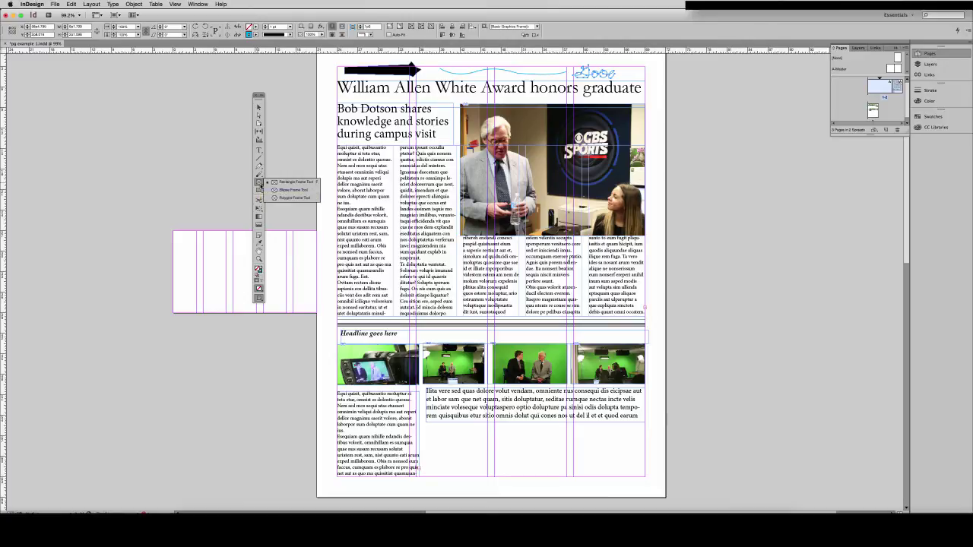
click(294, 184)
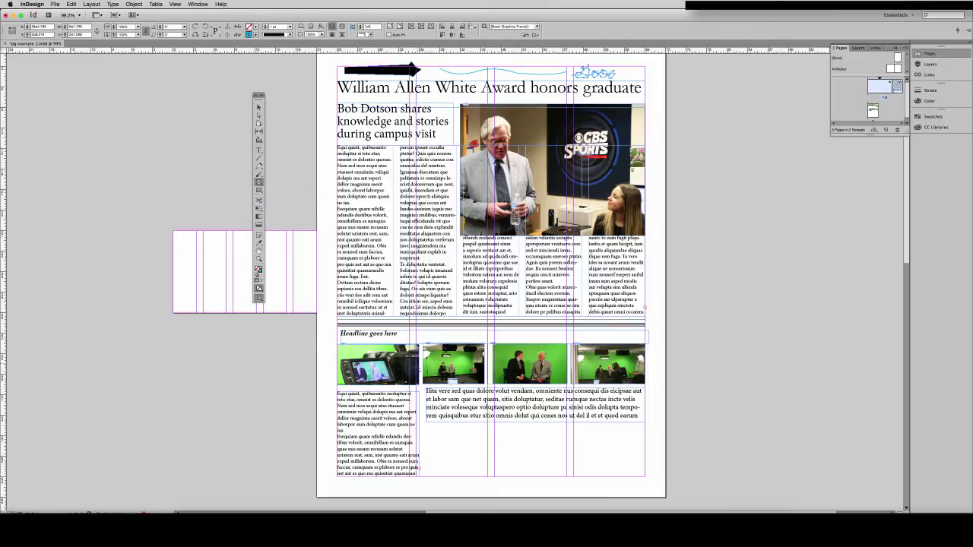
drag(431, 430, 515, 477)
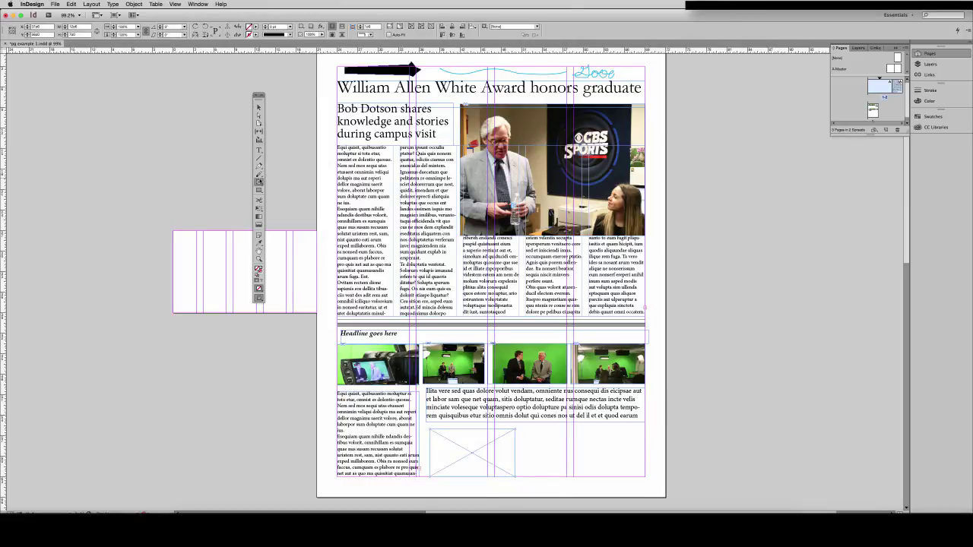
click(259, 183)
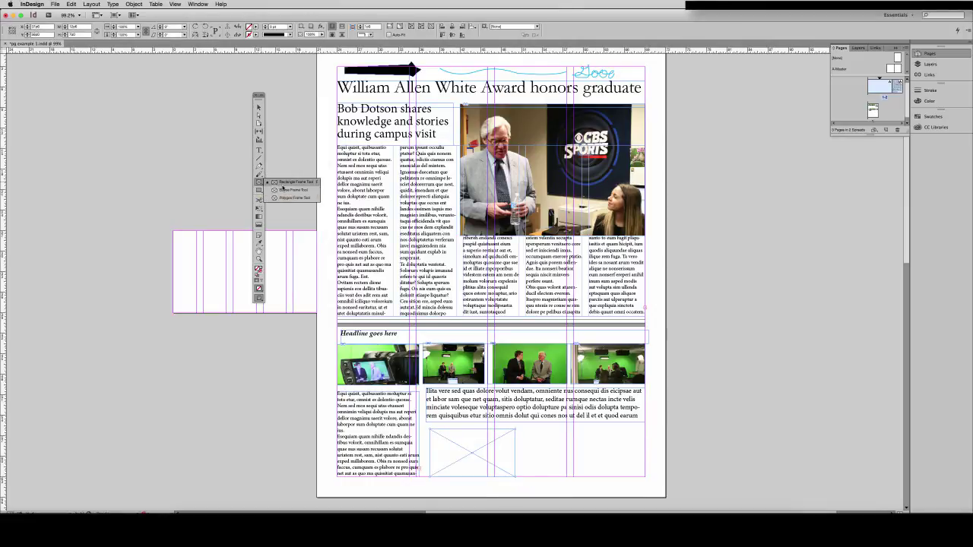
click(280, 183)
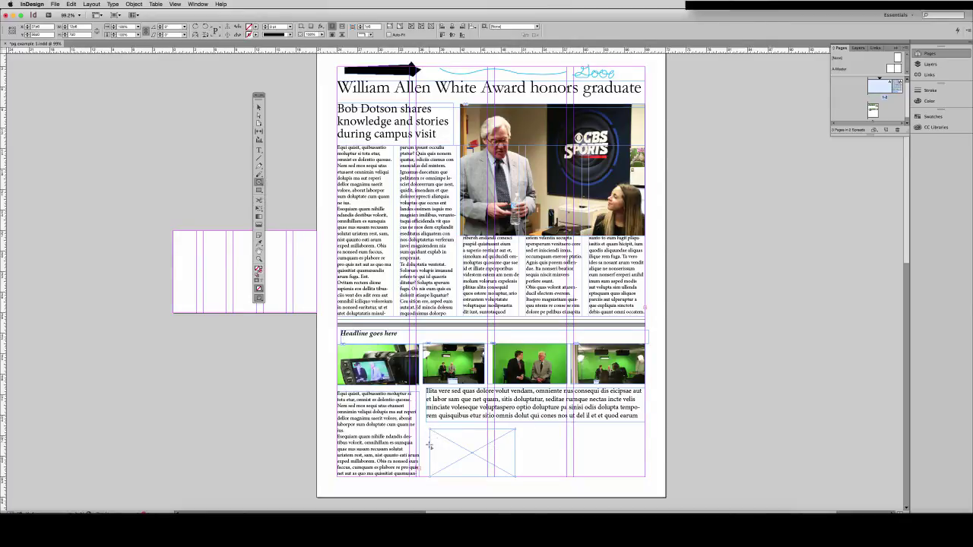
Preview the page without guides to check how the empty frame prints, and return to the normal view with the frame selected
click(258, 107)
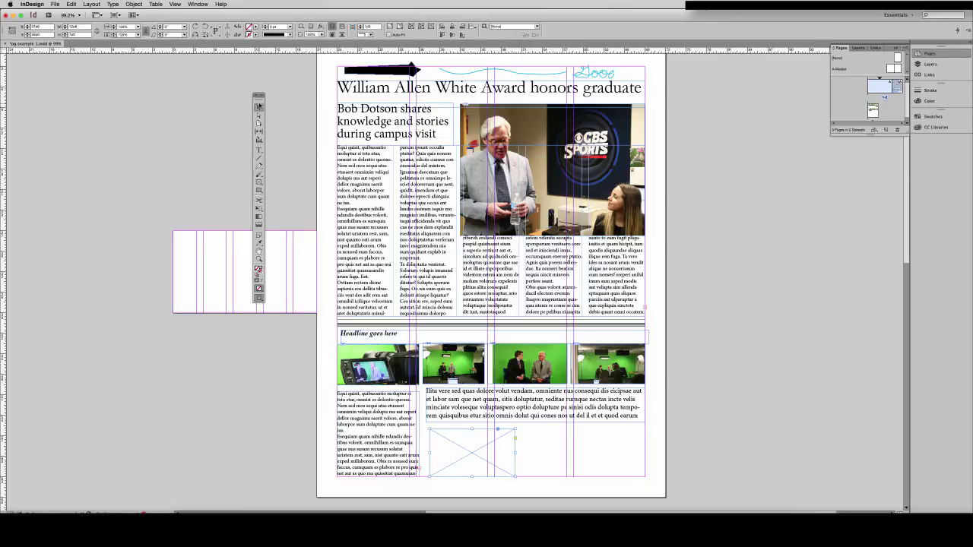
click(552, 453)
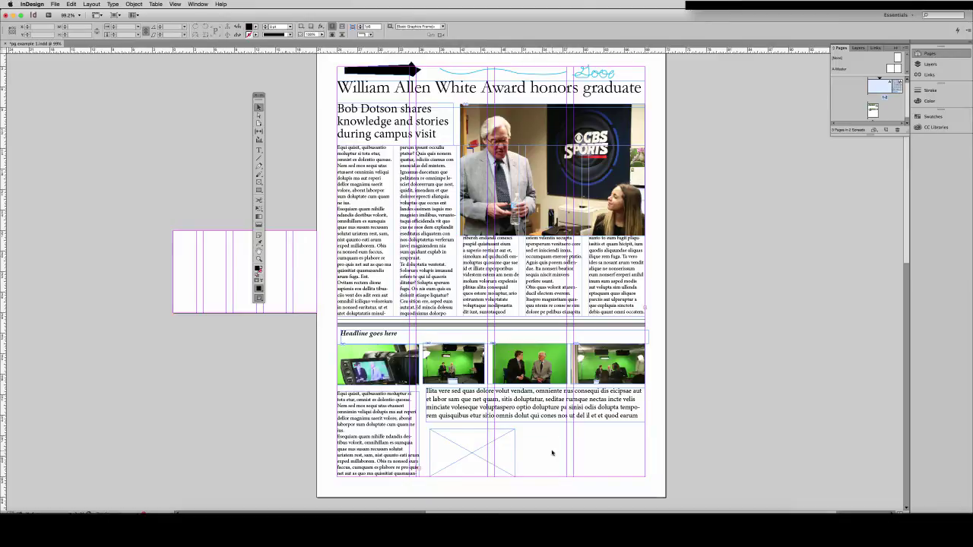
key(w)
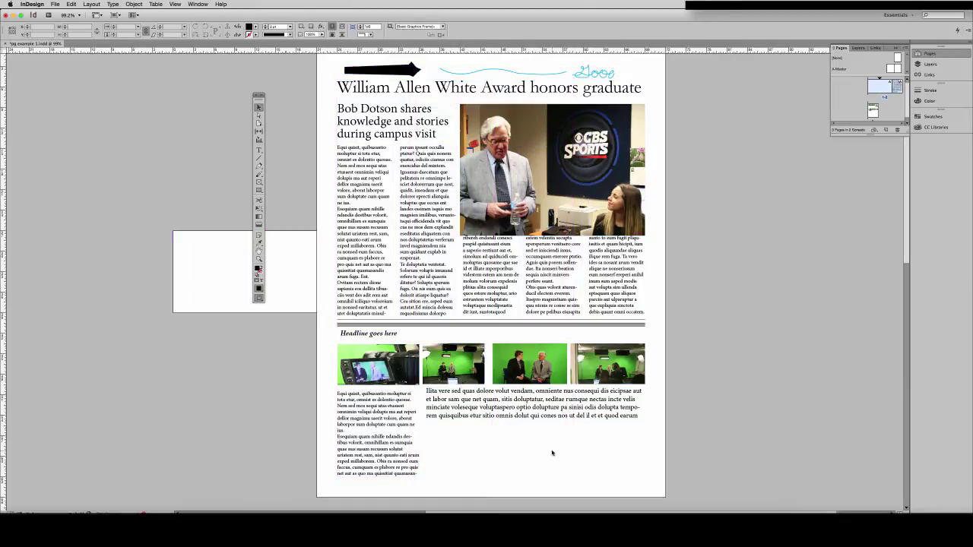
click(490, 450)
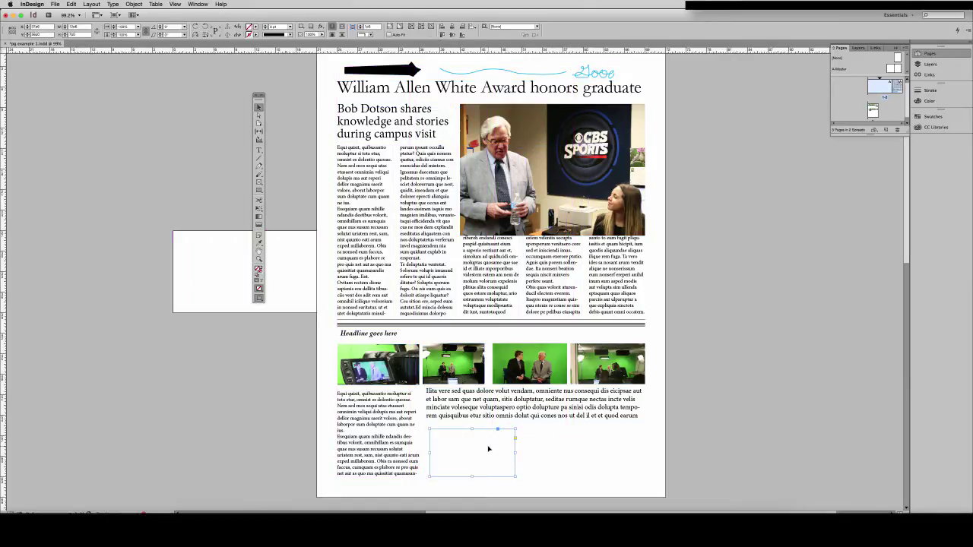
key(w)
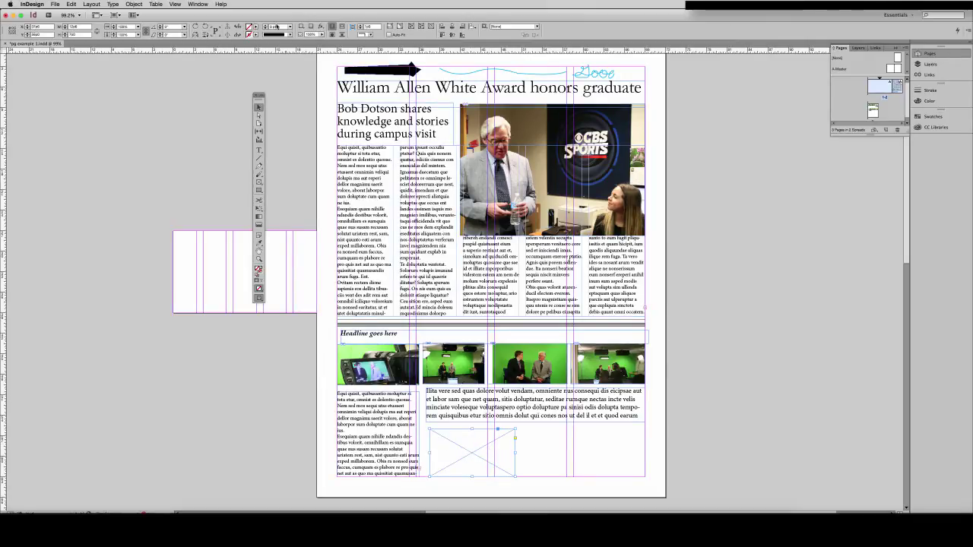
Try a C=100 M=0 Y=0 K=0 fill on the empty frame and set the fill back to None
click(253, 27)
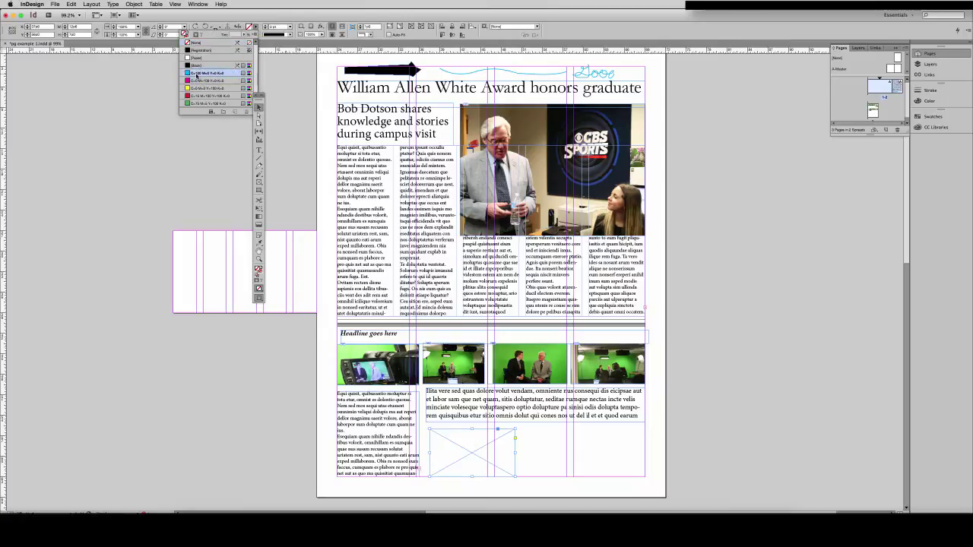
click(209, 73)
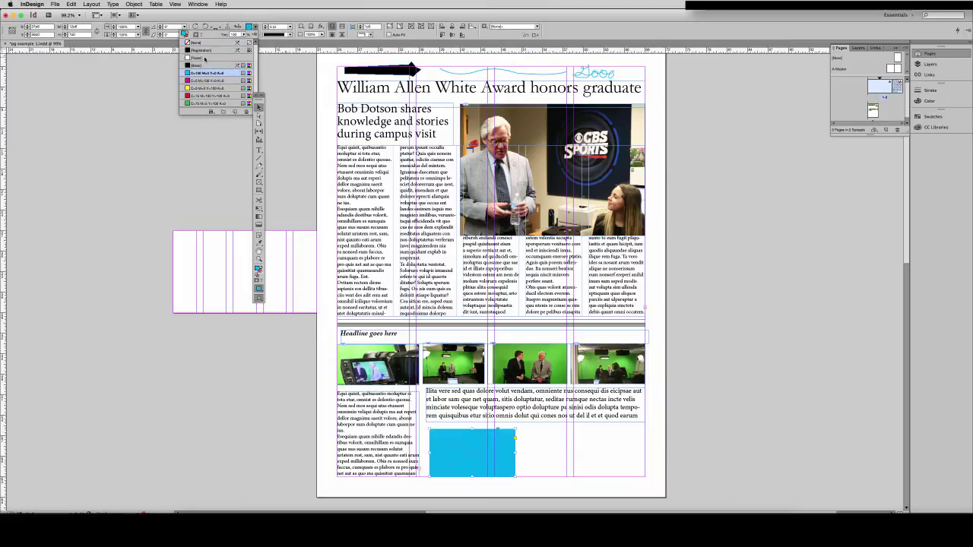
click(199, 44)
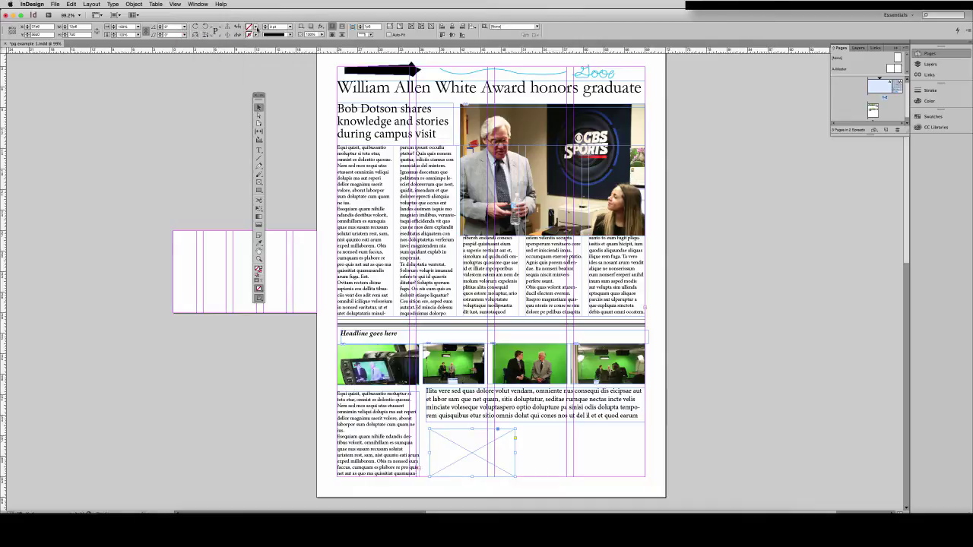
Give the empty frame a black 0.25 pt stroke and check its border in the page preview
click(256, 35)
click(229, 72)
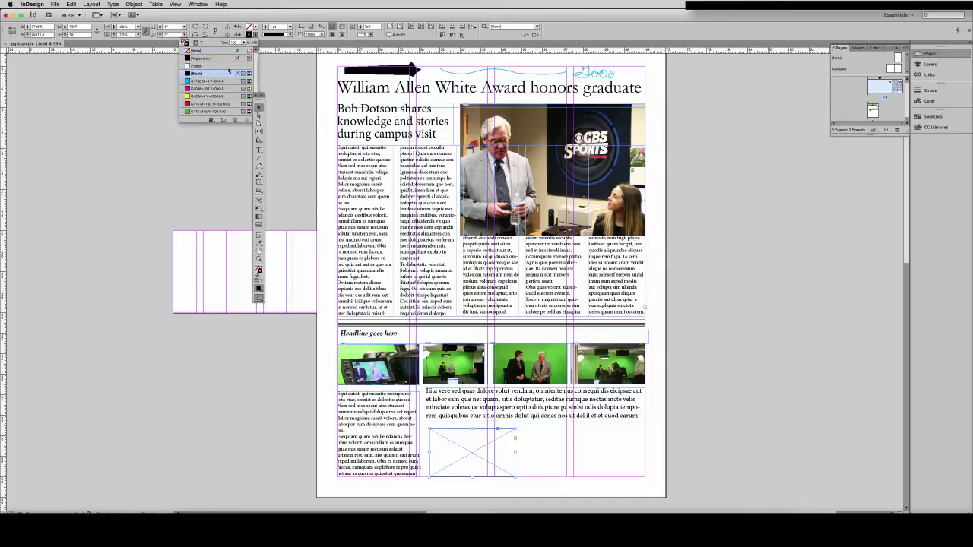
click(280, 27)
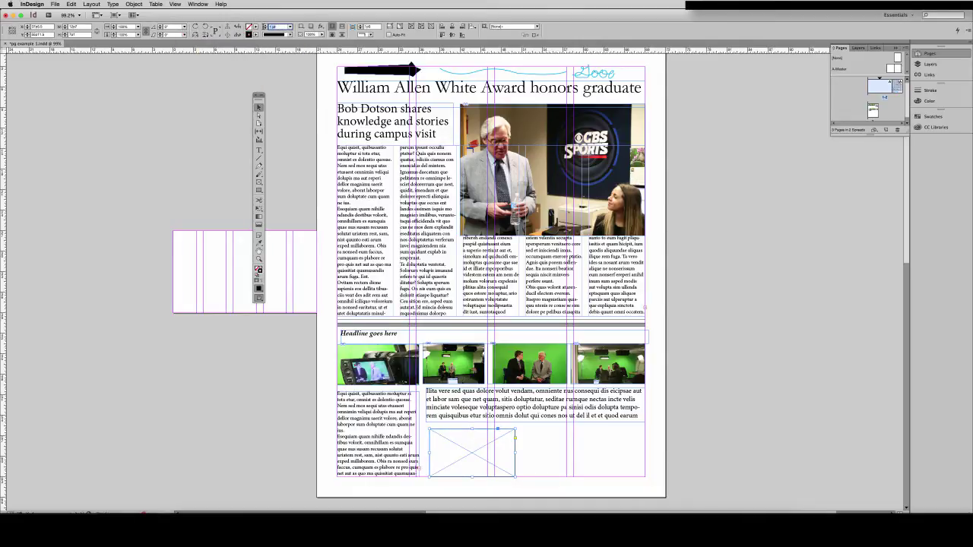
text(0.25)
key(Return)
click(529, 439)
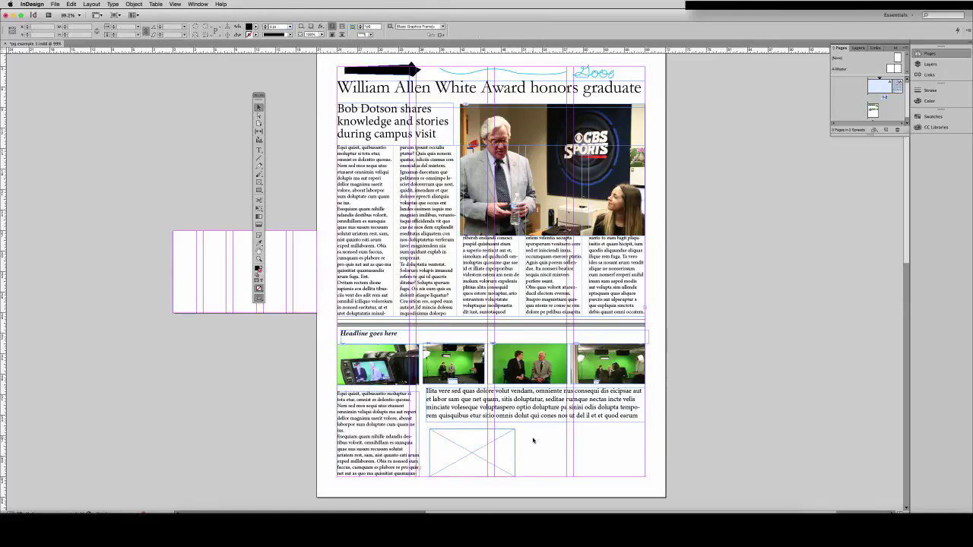
key(w)
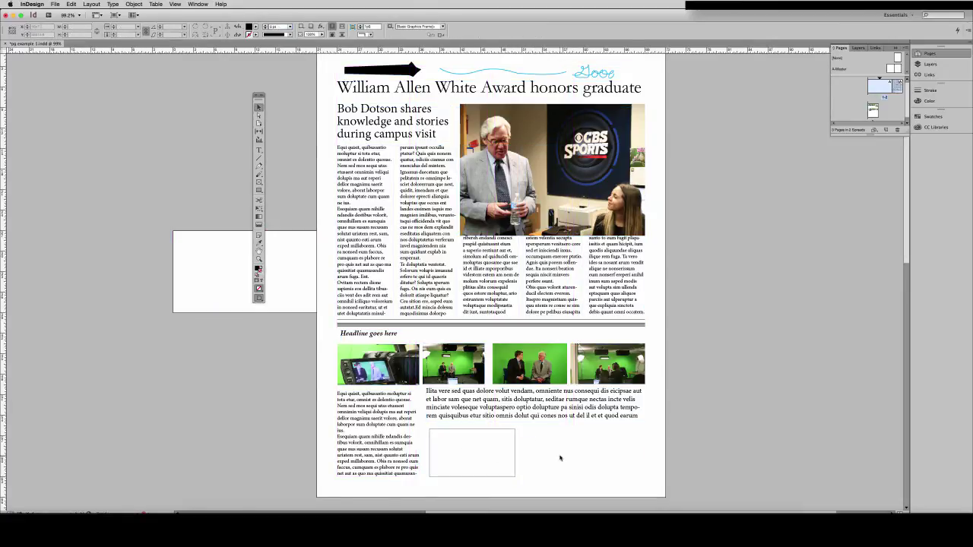
key(w)
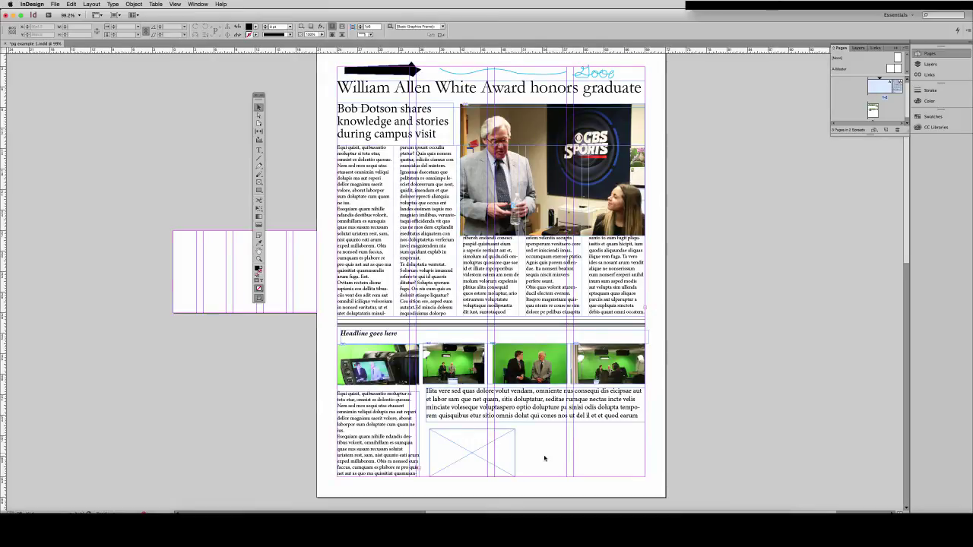
Draw a square with the Rectangle tool to the right of the empty frame and reduce its black fill to a light gray tint
click(259, 190)
click(259, 190)
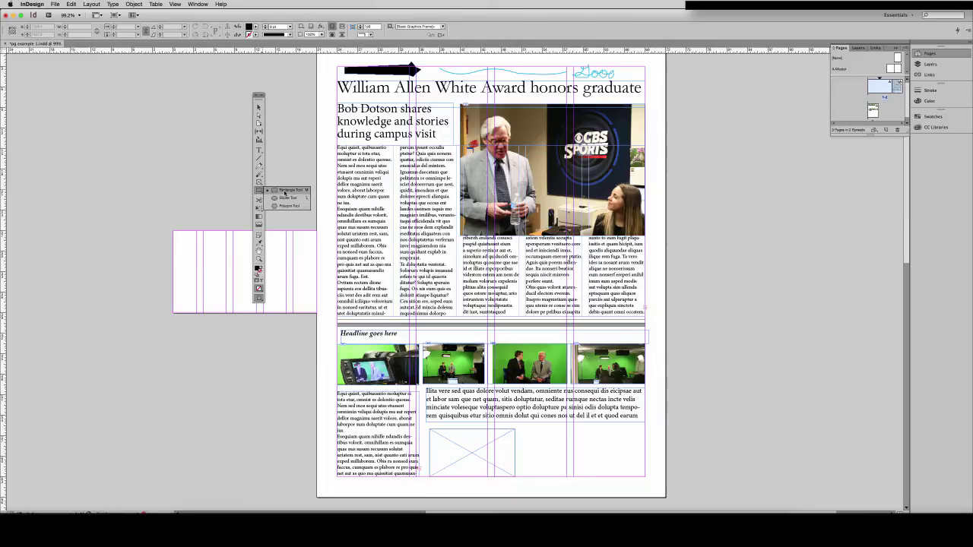
click(285, 192)
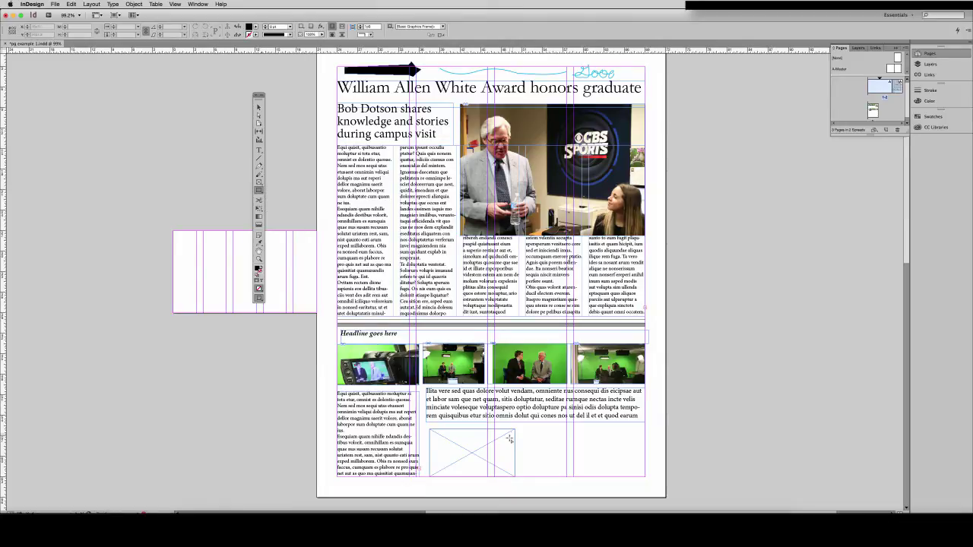
drag(522, 430, 570, 477)
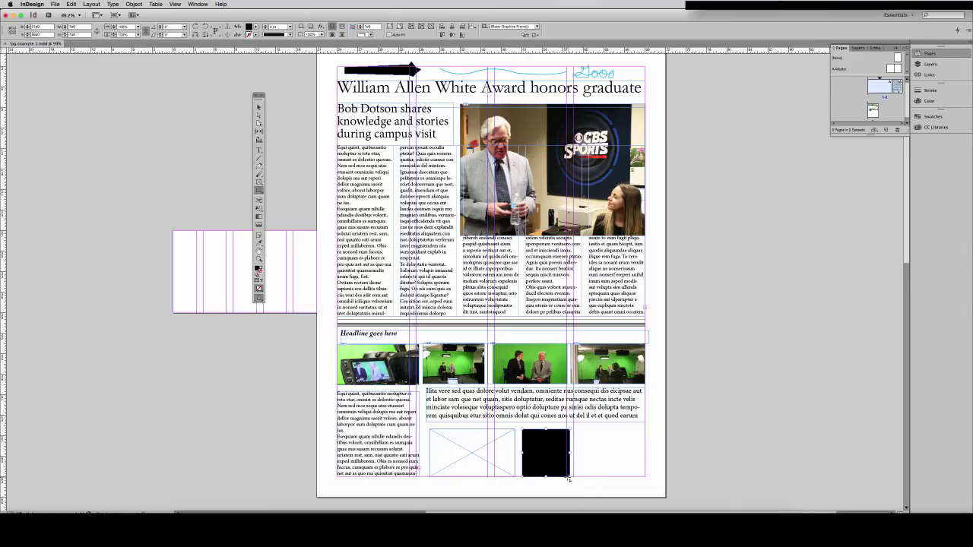
click(256, 28)
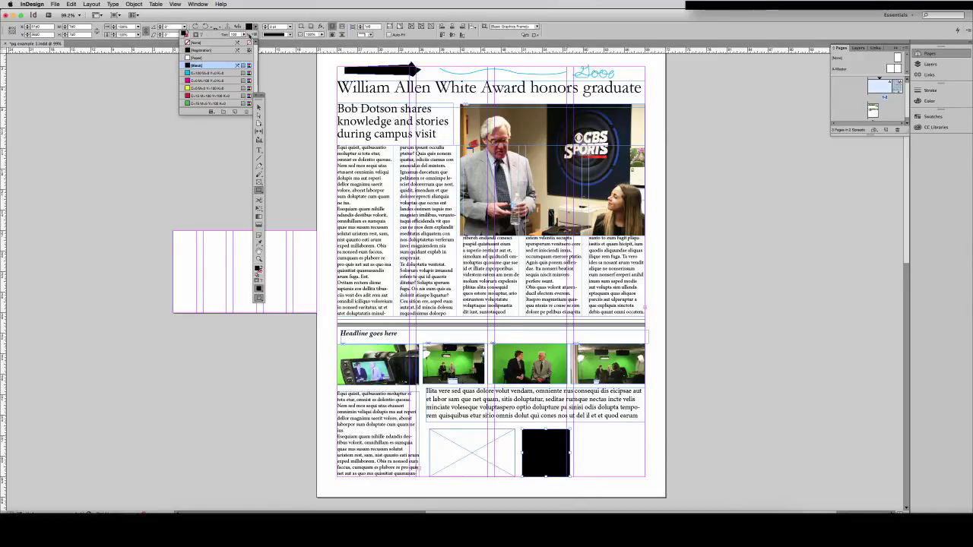
click(215, 43)
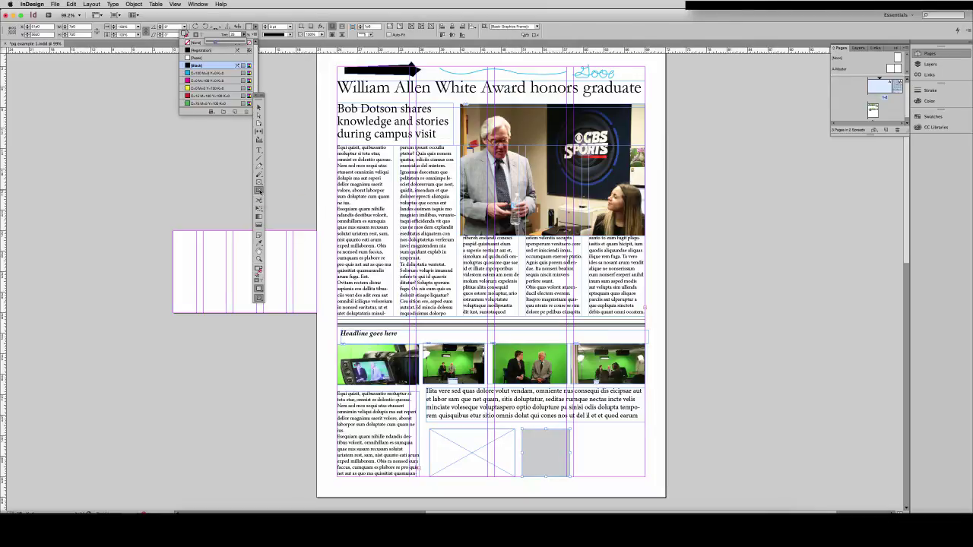
Create a 3 in by 3 in black square over the middle of the page with the Rectangle tool, entering its exact width and height
click(259, 191)
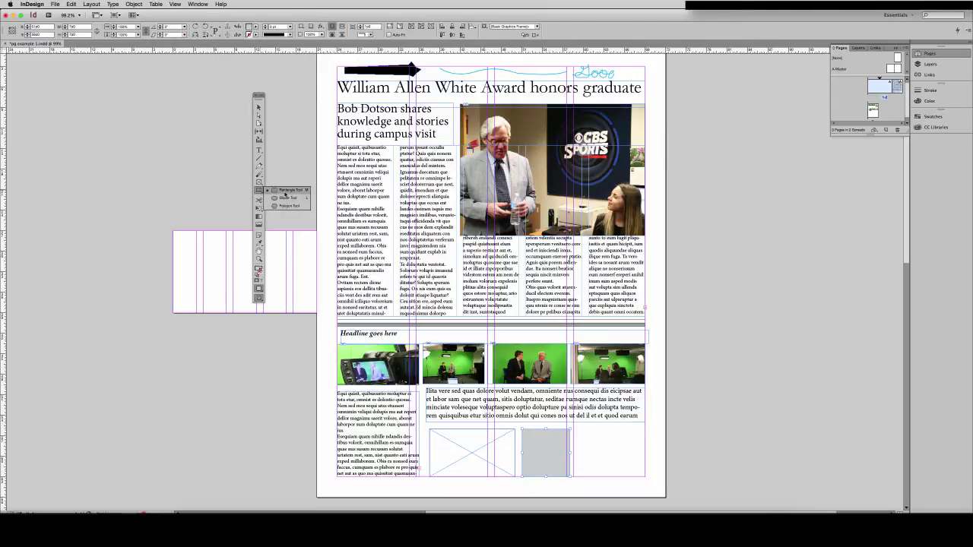
click(403, 178)
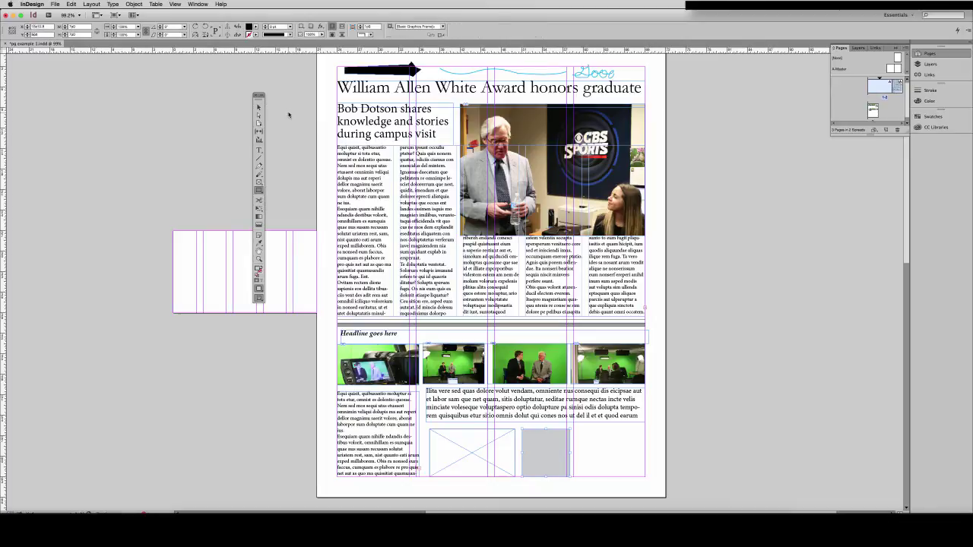
key(Escape)
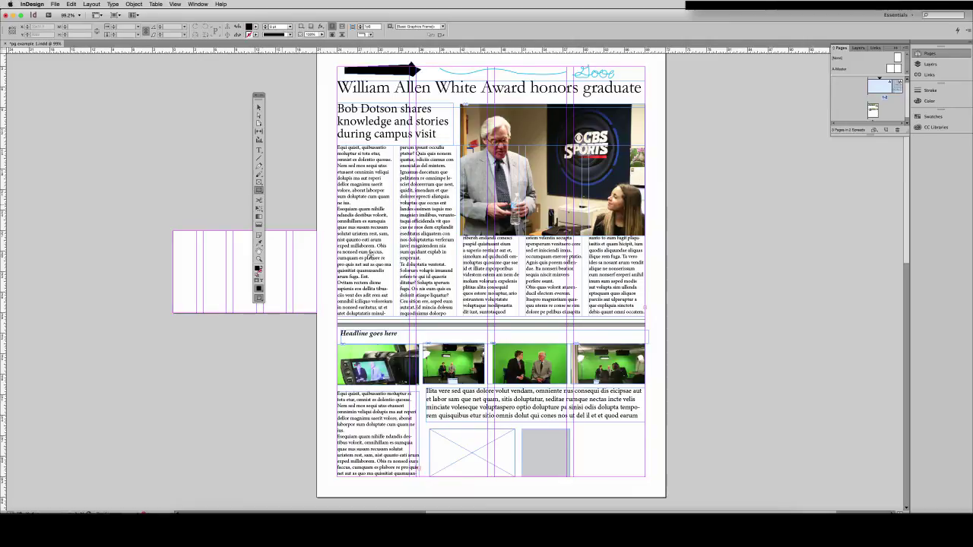
click(529, 315)
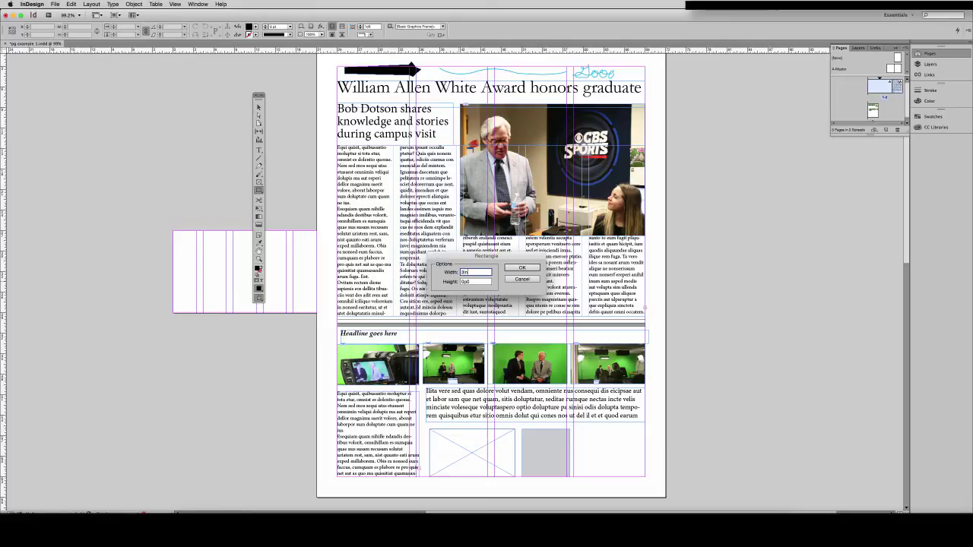
key(Tab)
text(3in)
key(Return)
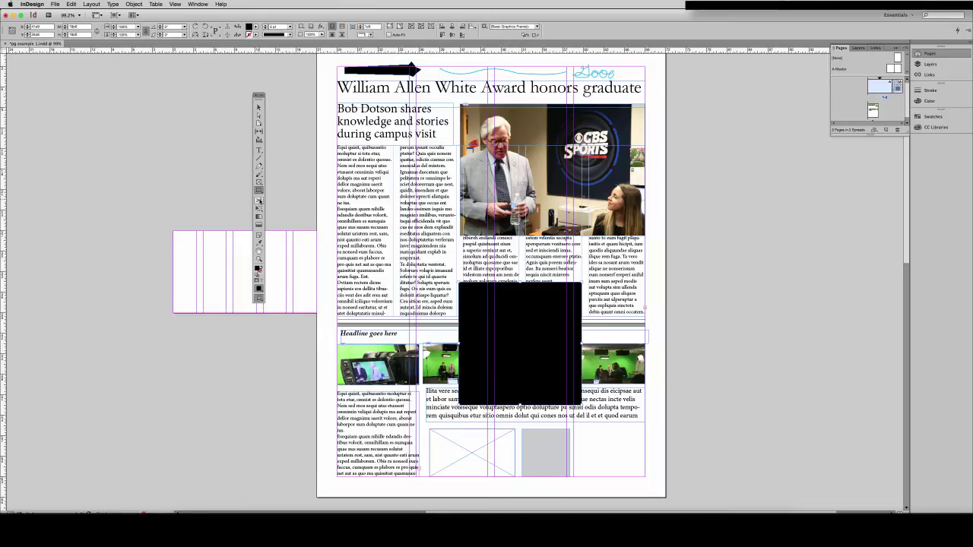
Cut the black square's left edge with the Scissors tool, pull the cut point inward with Direct Selection, and delete the leftover point
click(259, 201)
click(459, 335)
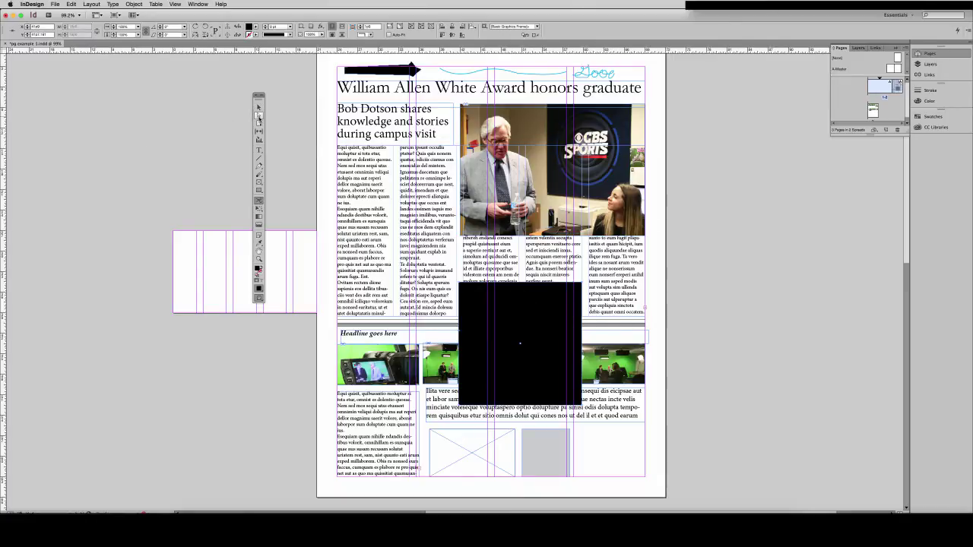
click(259, 115)
drag(461, 335, 490, 329)
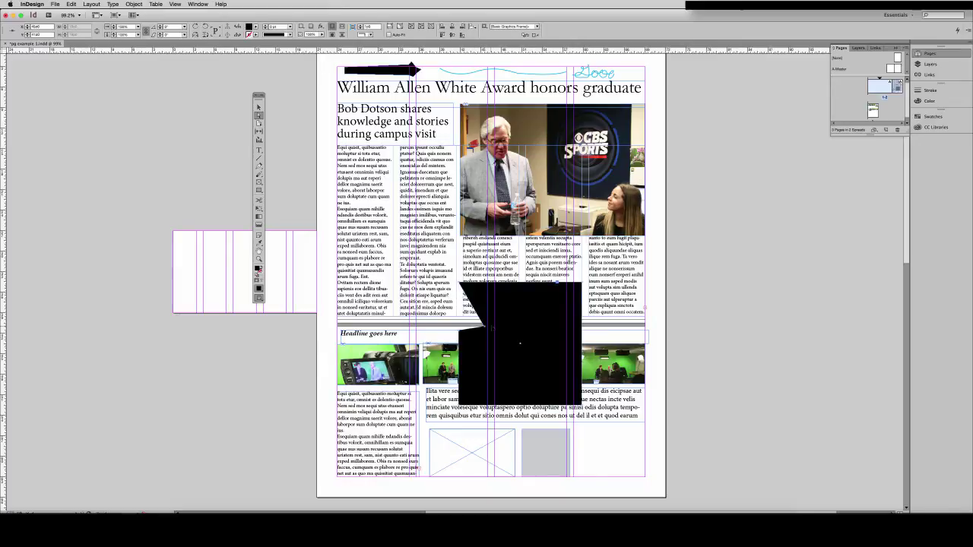
click(460, 334)
key(Delete)
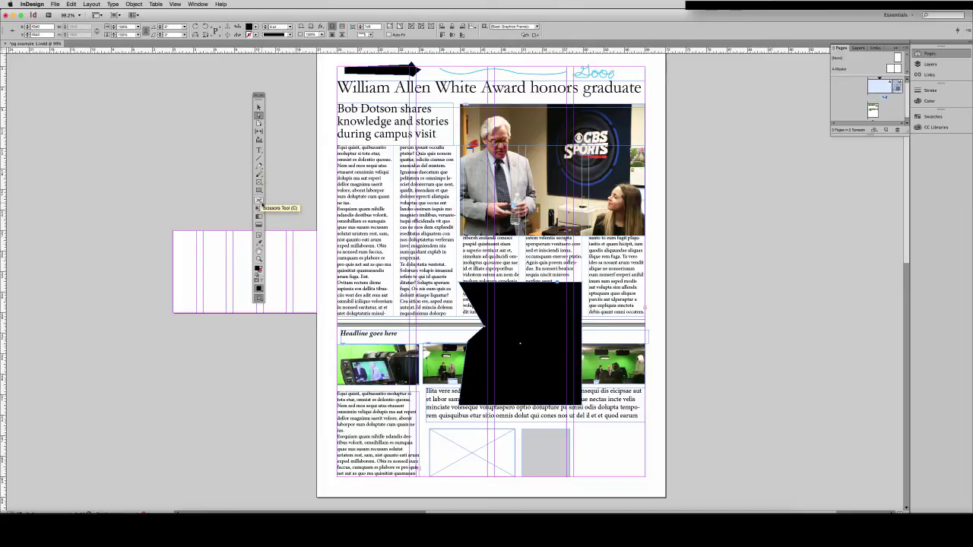
click(259, 200)
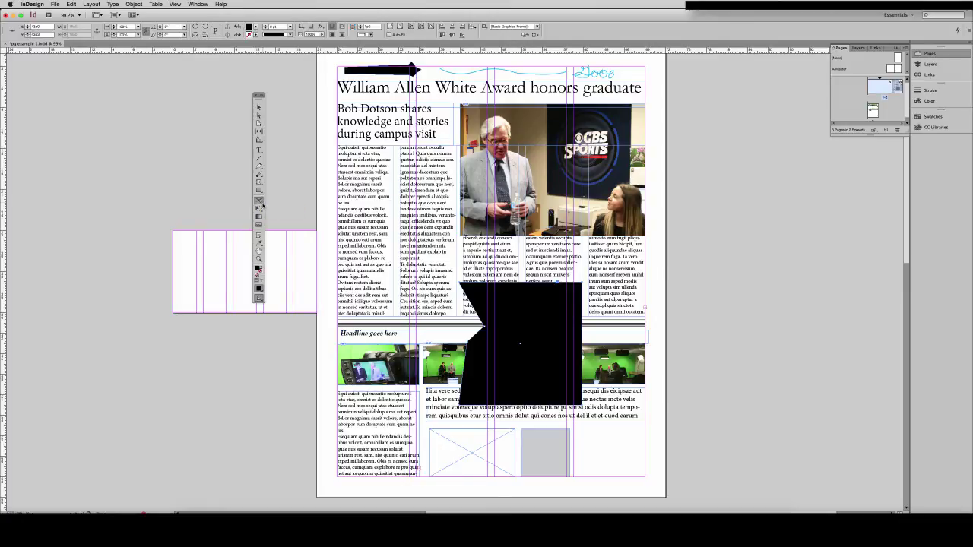
Enlarge and rotate the empty frame with the Free Transform tool, and remove both the frame and the black cut shape
click(259, 209)
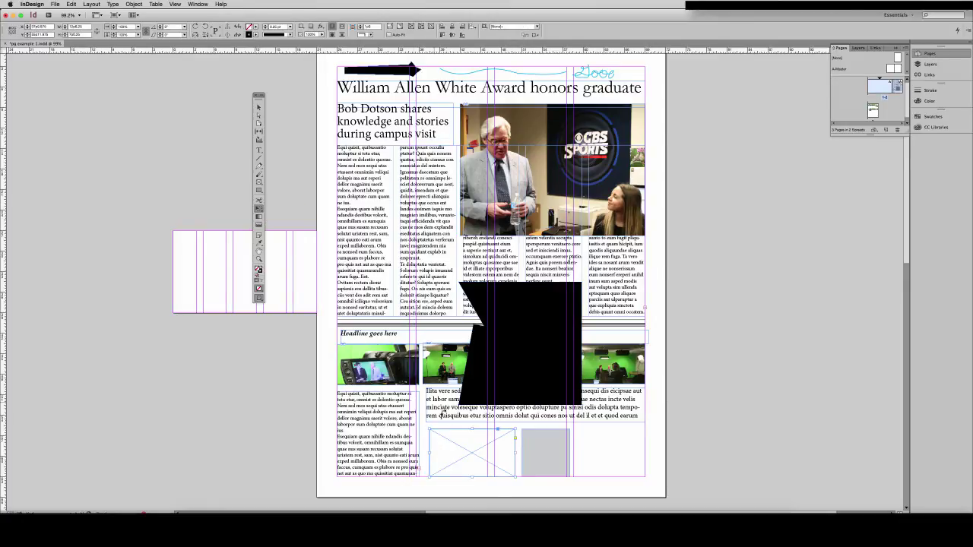
click(431, 430)
drag(428, 430, 514, 355)
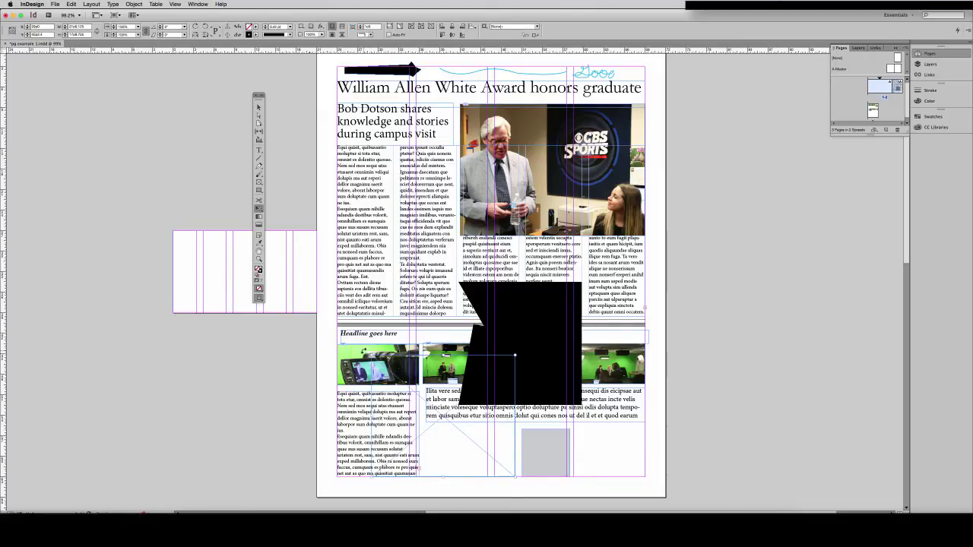
drag(364, 344, 522, 240)
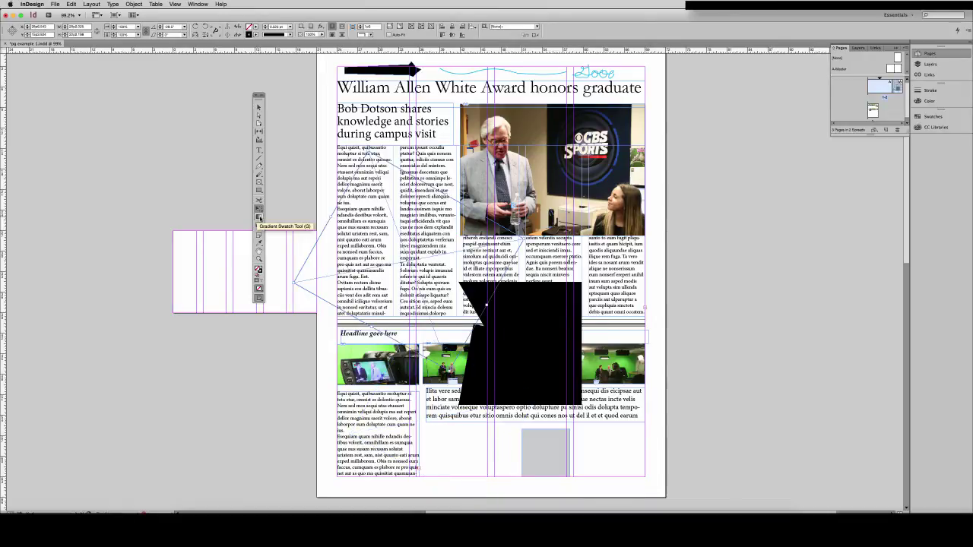
click(258, 219)
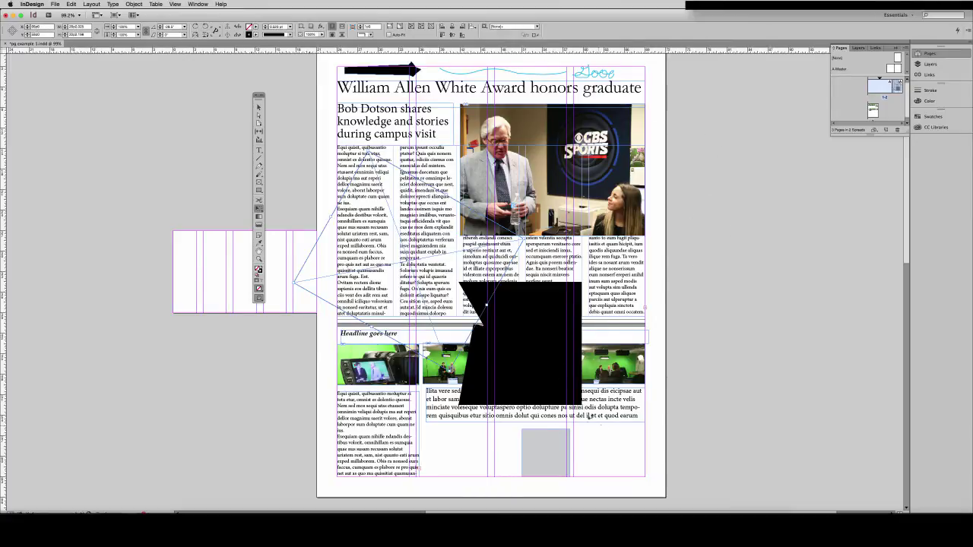
click(258, 107)
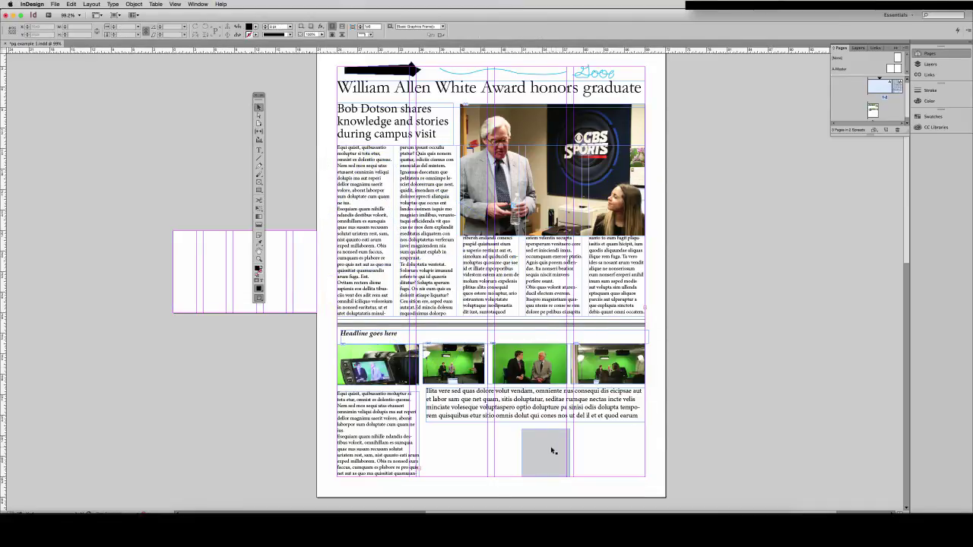
Enlarge the light gray square over the start of the headline and give it a Linear gradient fill
drag(456, 346, 457, 149)
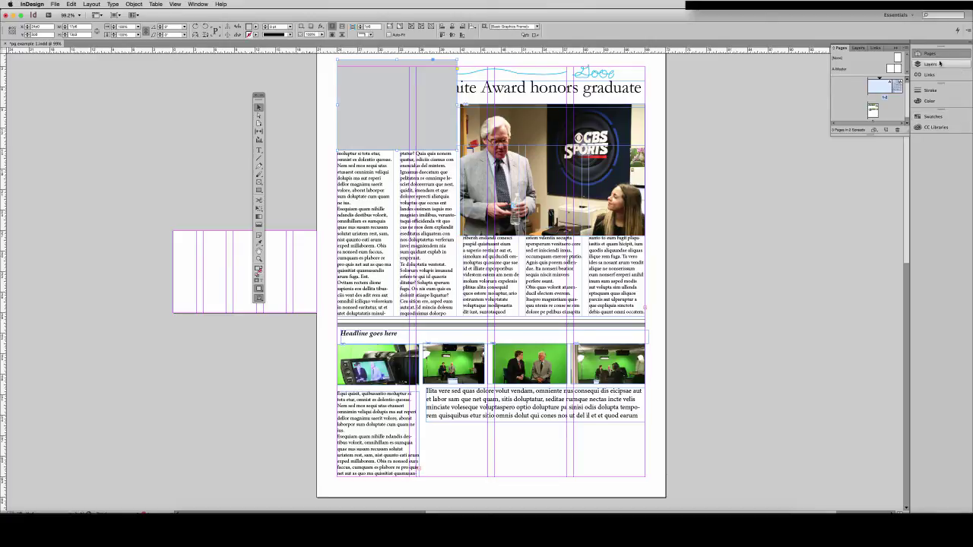
click(196, 5)
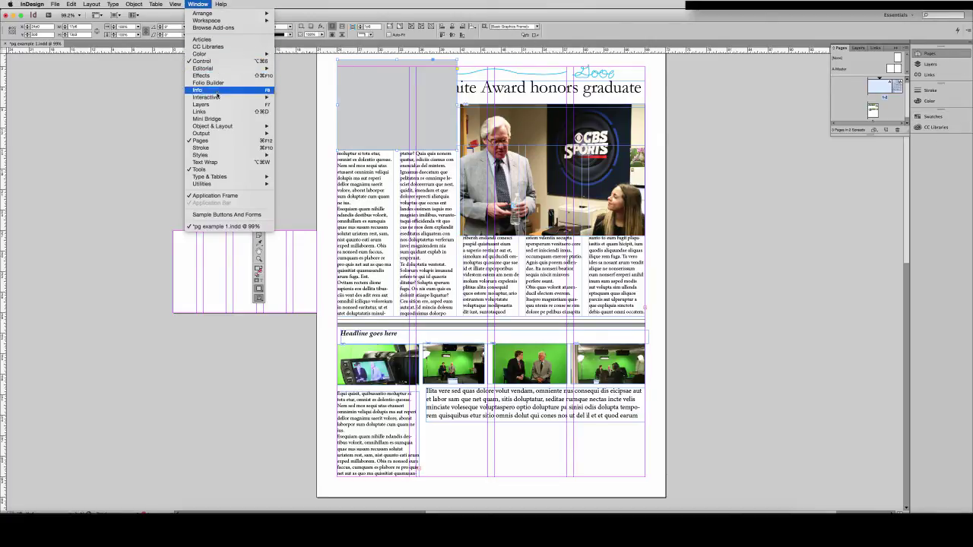
mouse_move(223, 57)
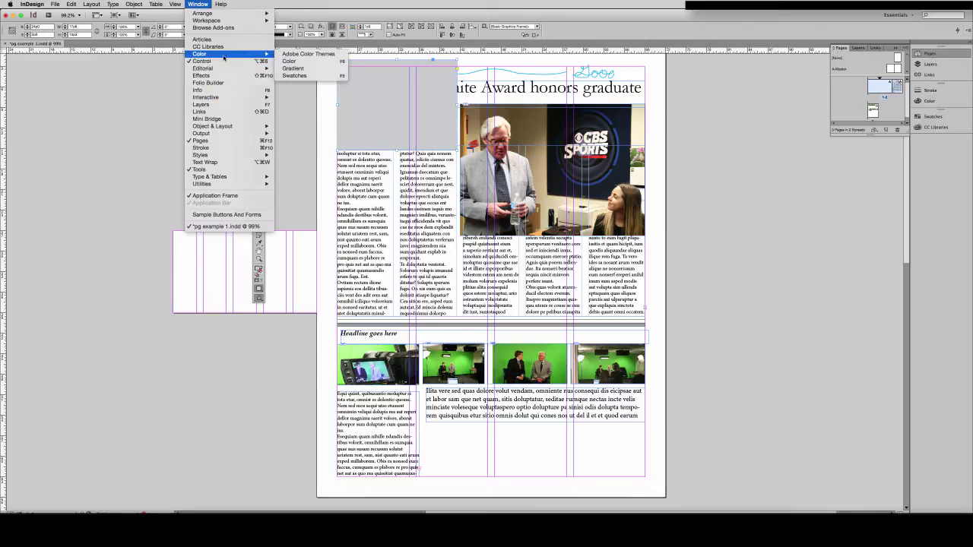
click(288, 68)
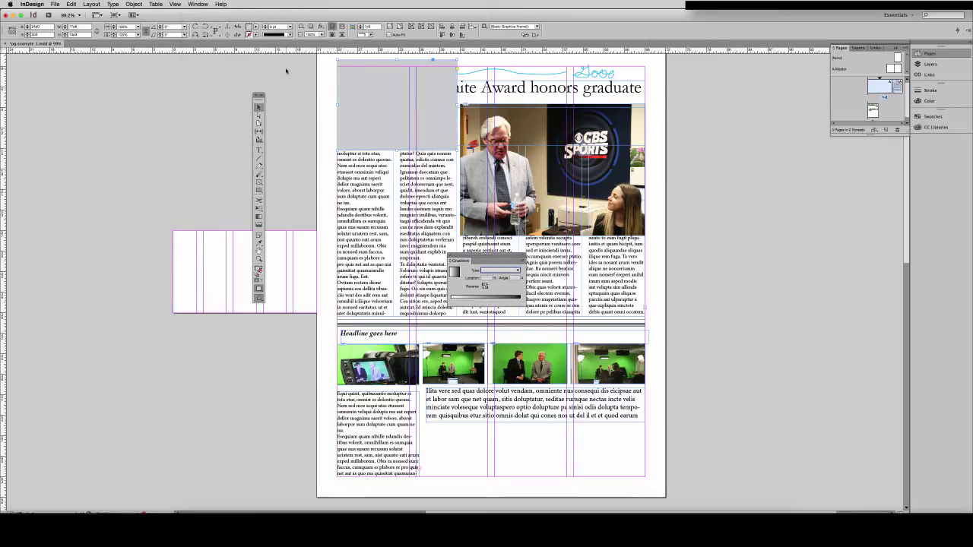
drag(461, 261, 730, 88)
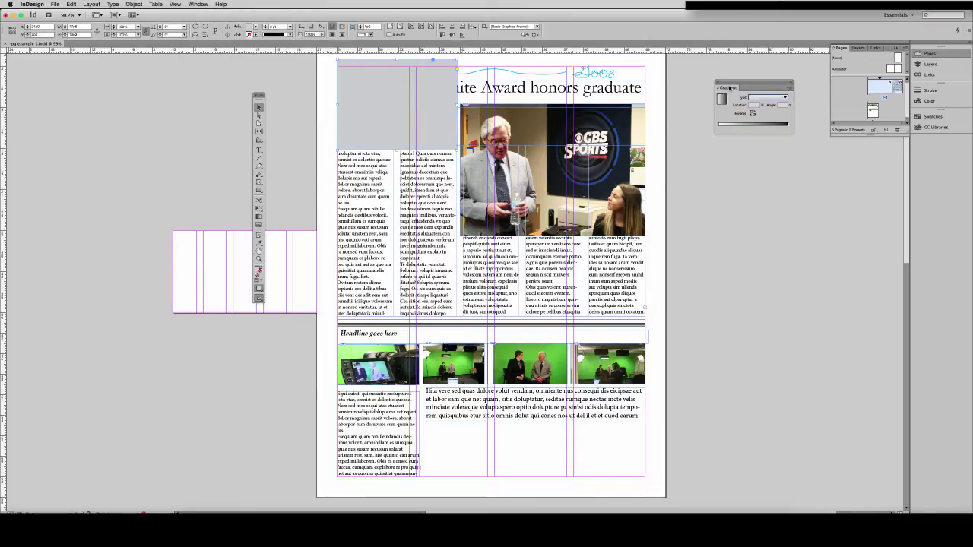
click(781, 98)
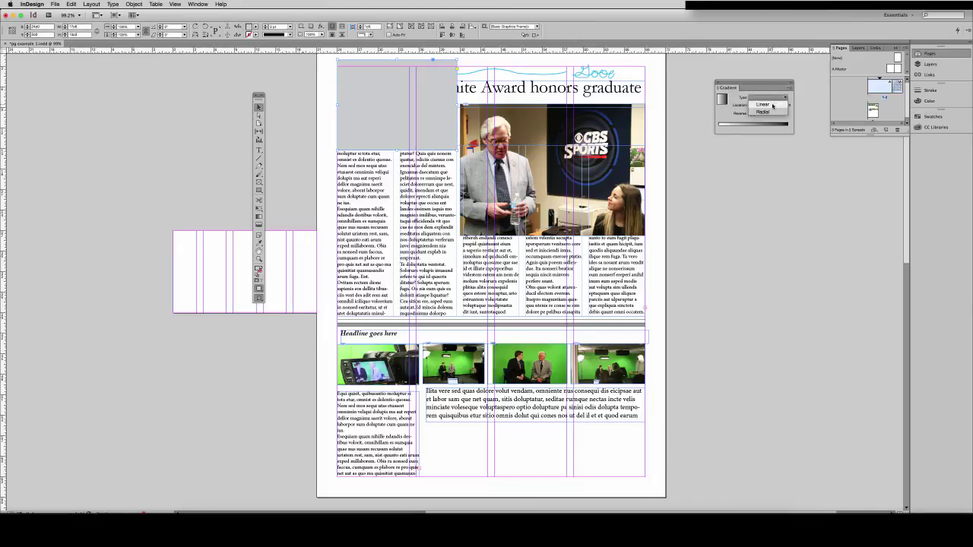
click(772, 105)
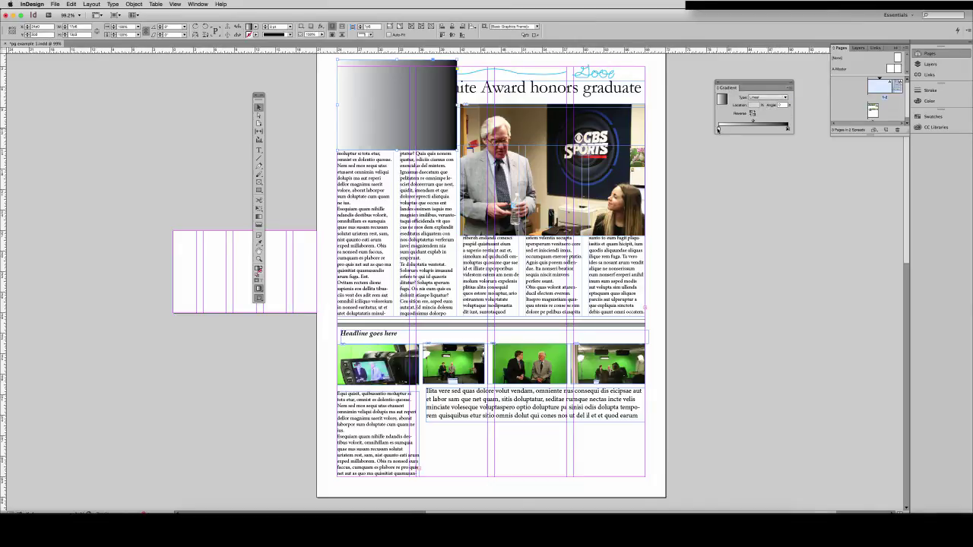
Set the gradient's dark end color stop to the C=100 M=0 Y=0 K=0 swatch
click(929, 116)
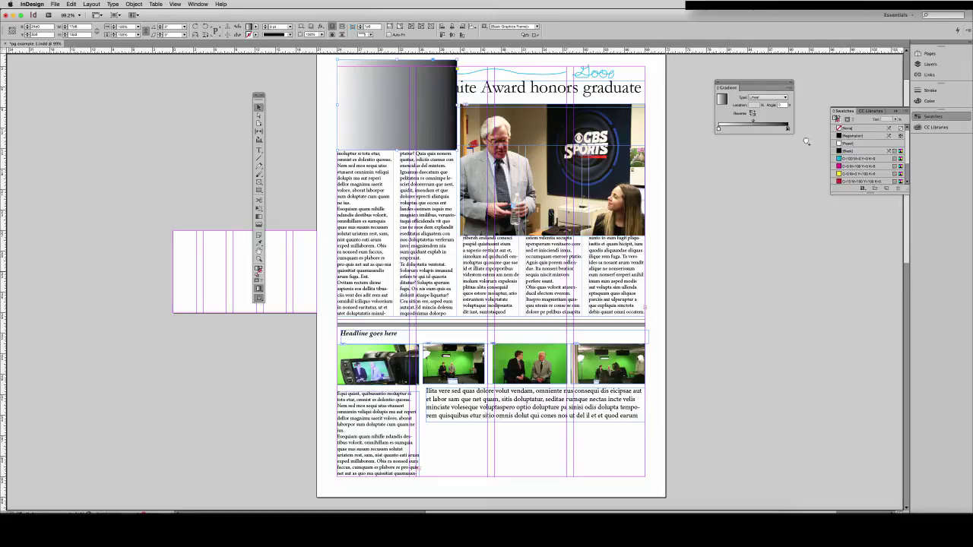
click(859, 158)
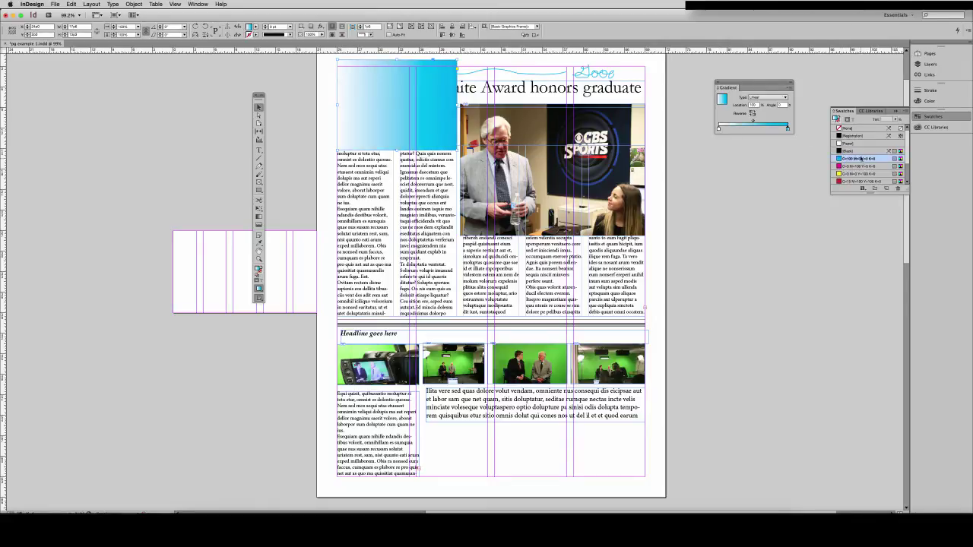
click(788, 128)
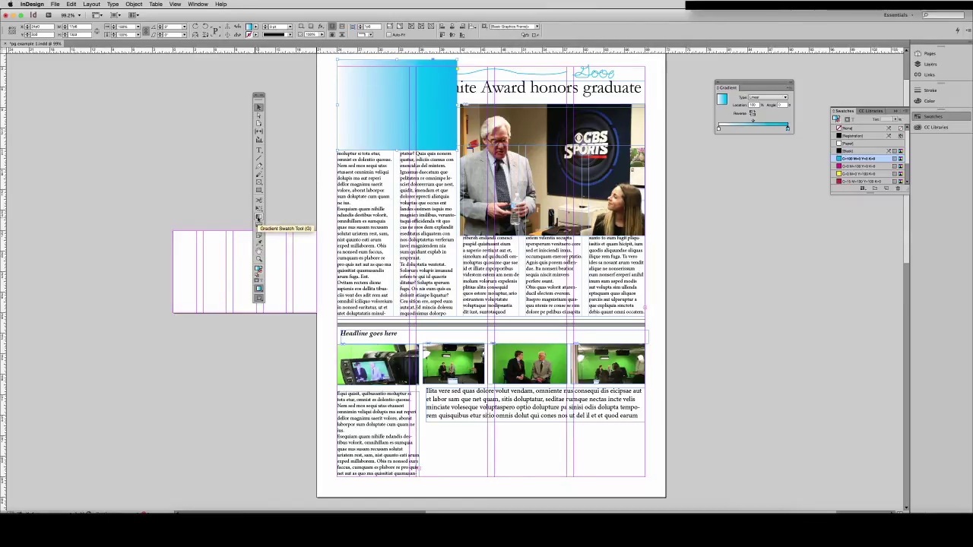
Redirect the rectangle's cyan gradient several times with the Gradient Swatch tool, ending with a short diagonal blend
click(258, 219)
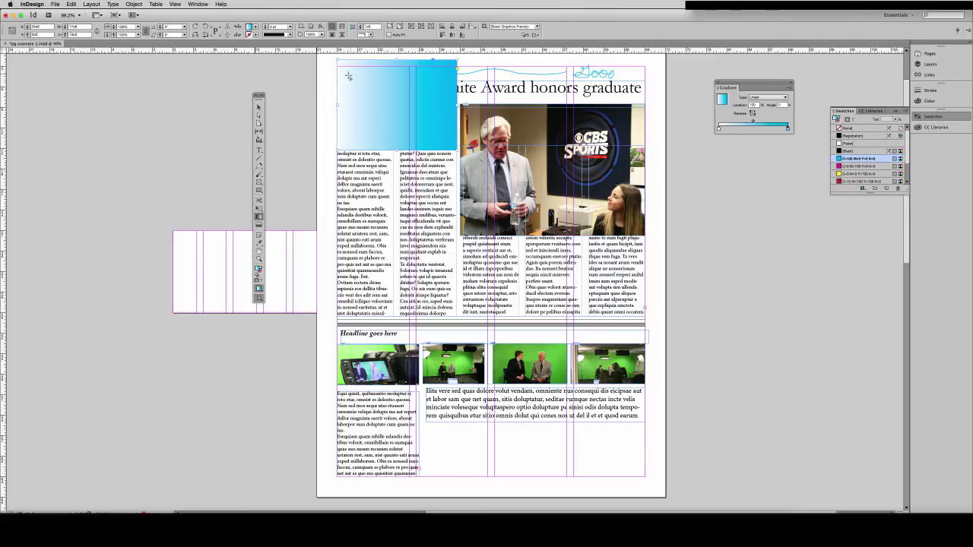
drag(350, 76, 422, 50)
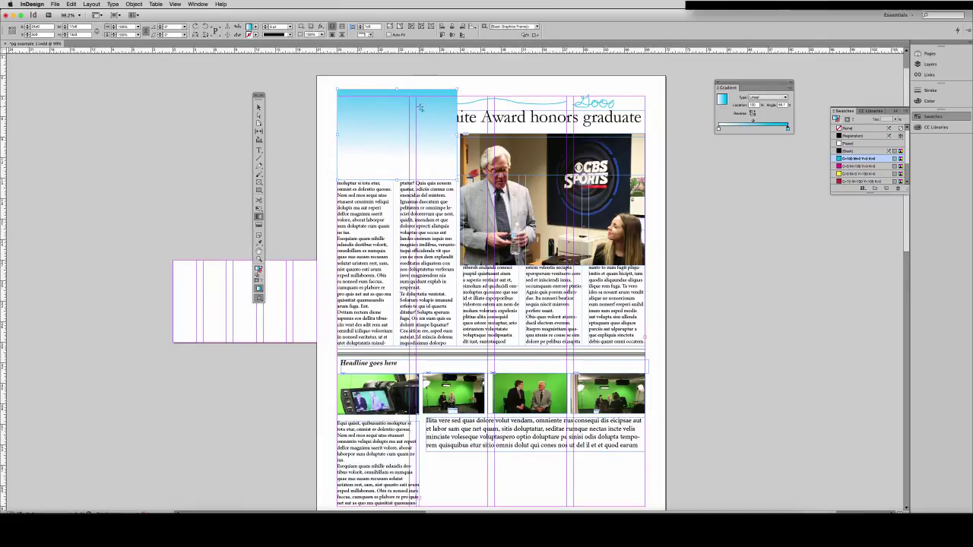
drag(318, 126, 440, 124)
drag(352, 127, 402, 152)
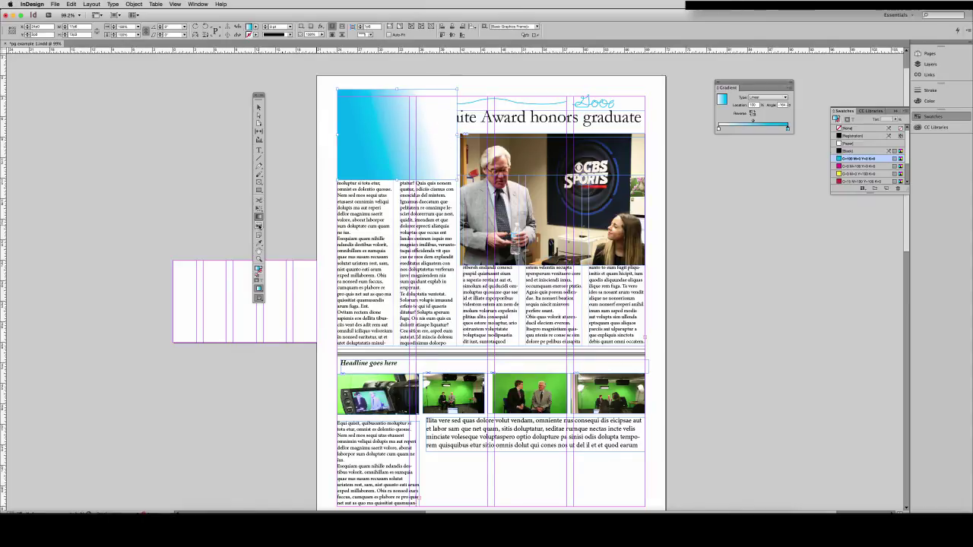
Fade the gradient rectangle from left to right with the Gradient Feather tool, and delete the rectangle
click(258, 226)
drag(340, 118, 454, 118)
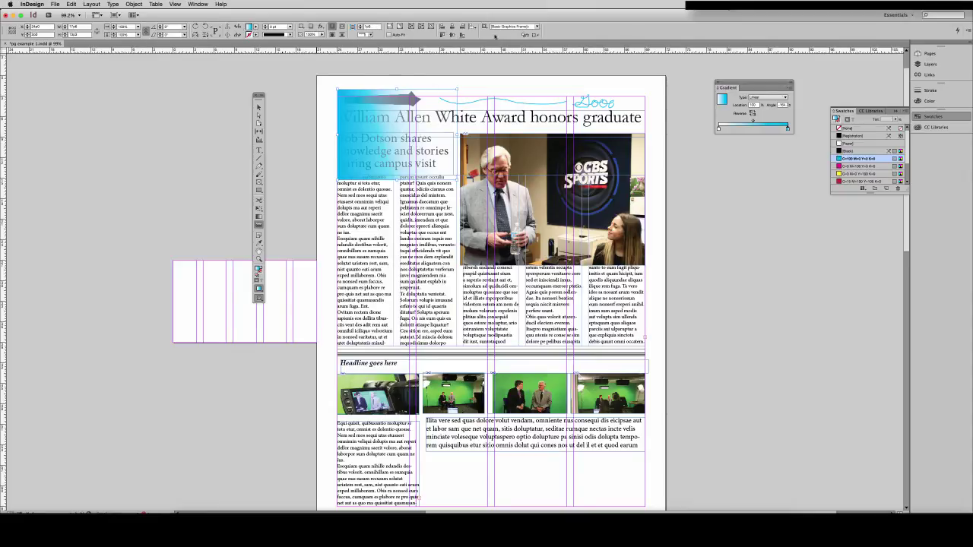
key(Delete)
Attach a note reading "Rewrite headline" at the end of the subheadline with the Note tool, and close the note
click(259, 236)
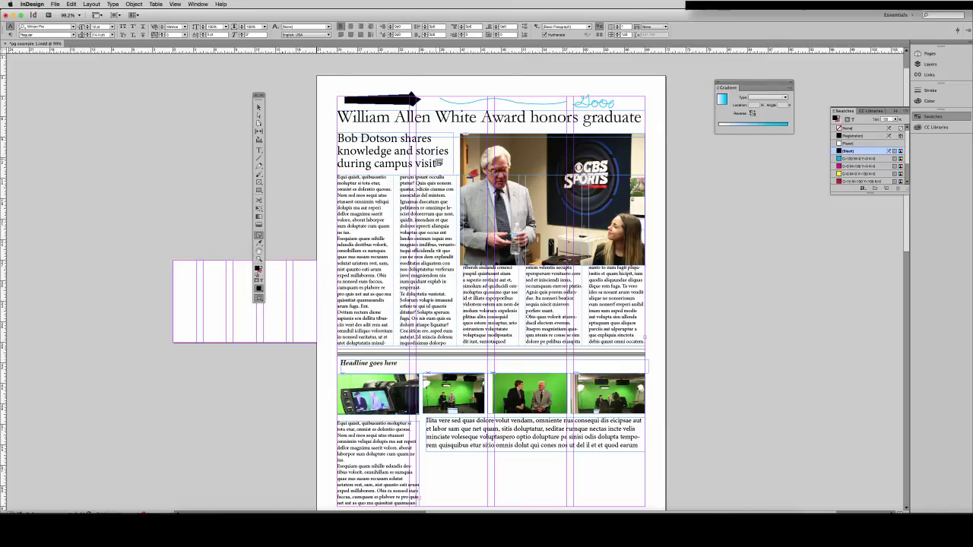
key(super+F8)
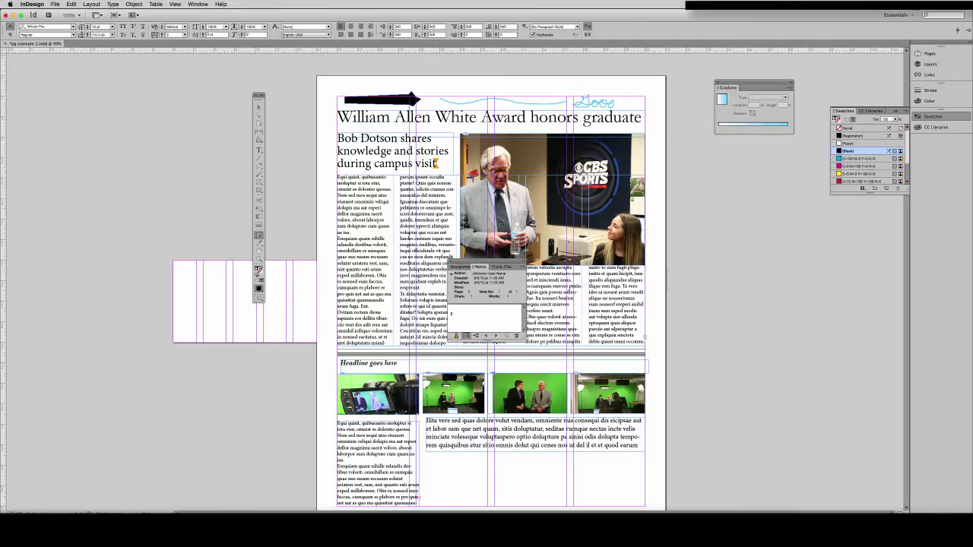
text(Teline)
key(Escape)
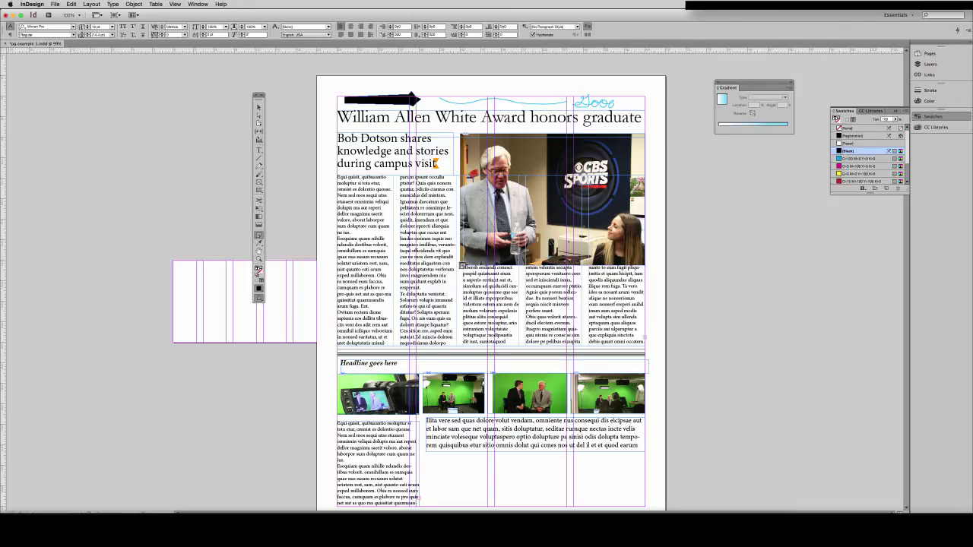
Reopen the note at the end of the subheadline with the Note tool and delete it
click(259, 107)
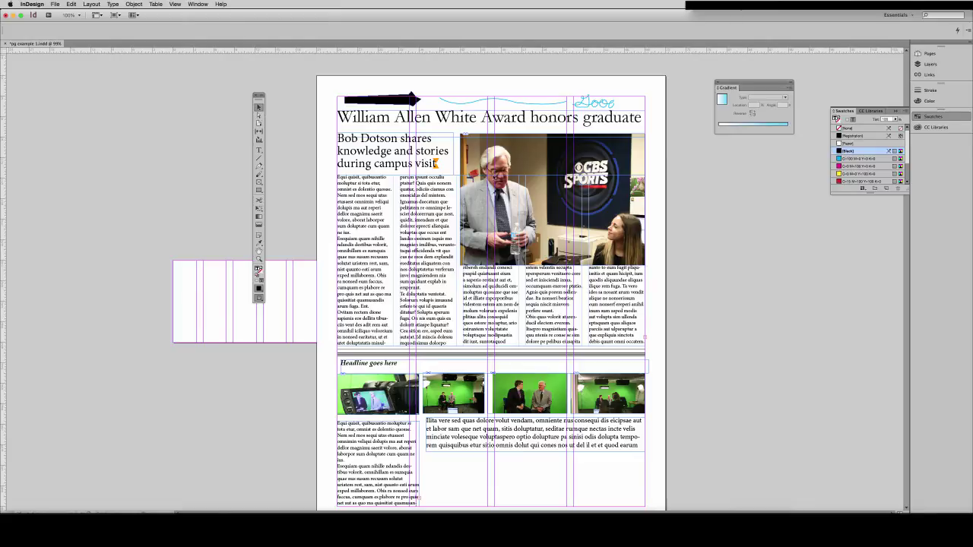
click(435, 164)
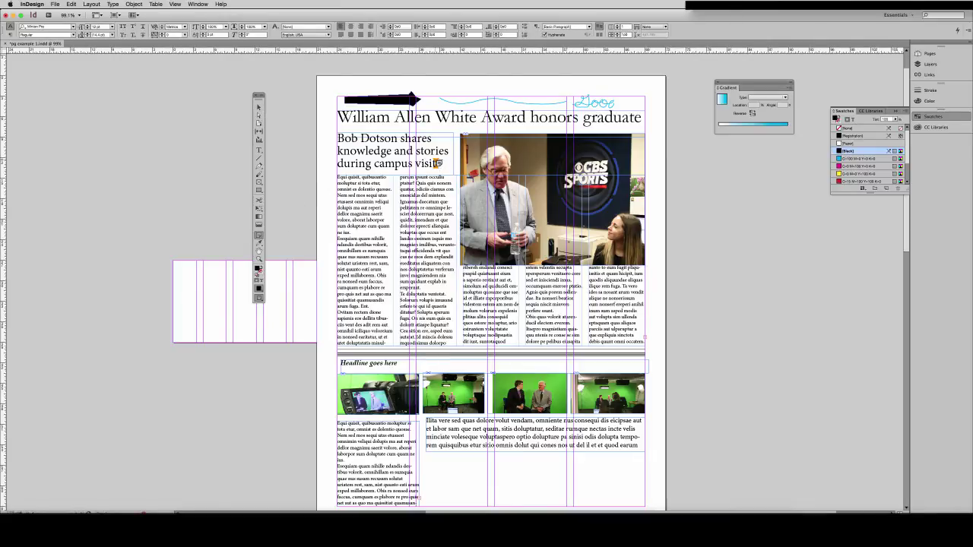
click(437, 164)
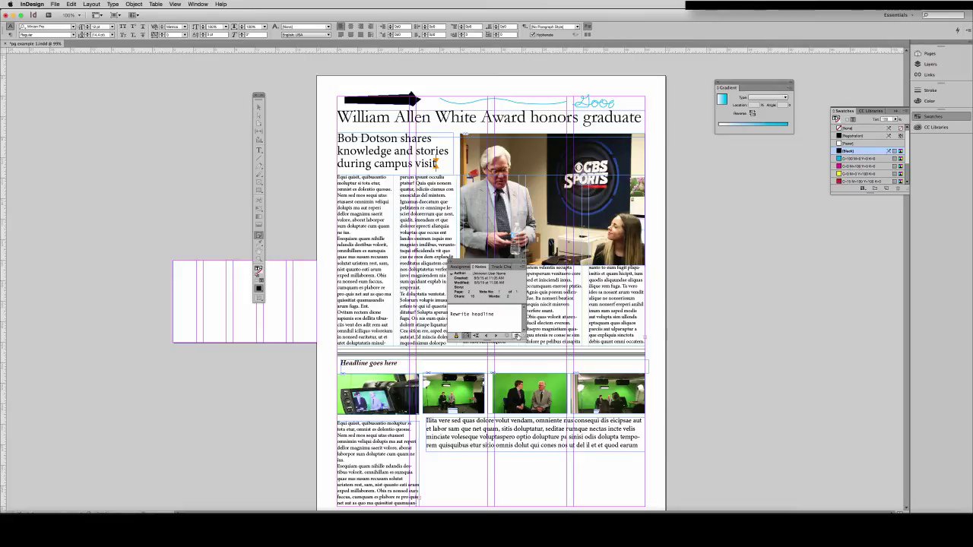
click(517, 336)
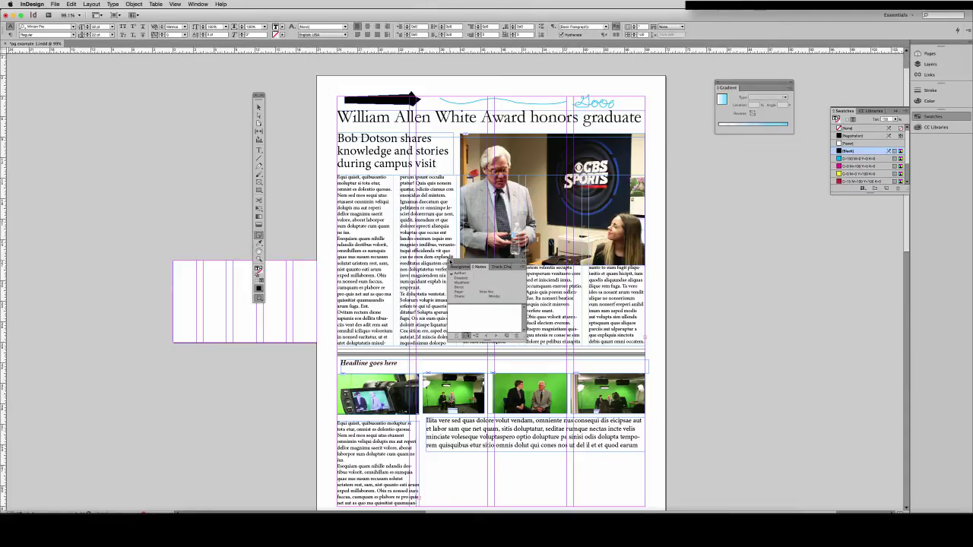
Close the Notes panel, and recolour the subheadline with the green sampled from the camera photo using the Eyedropper tool
click(452, 263)
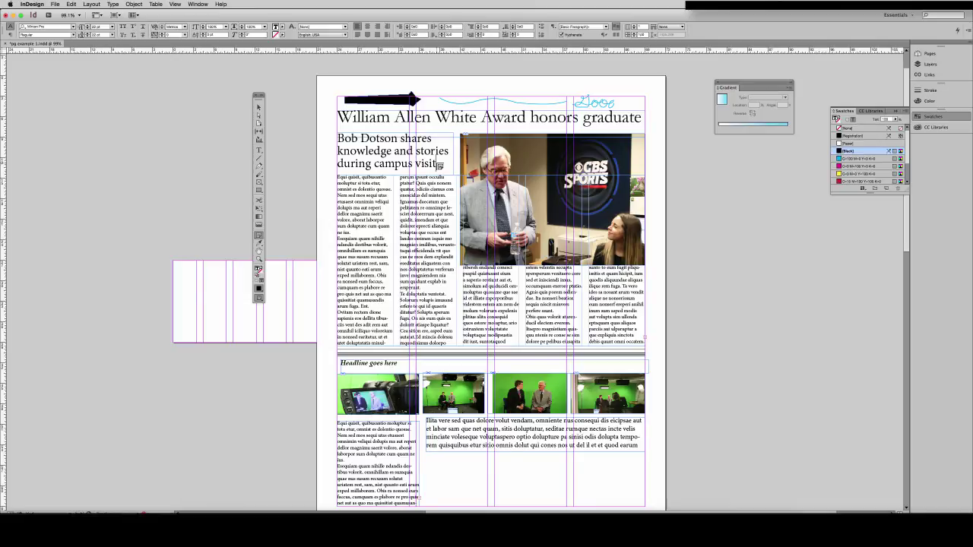
click(259, 244)
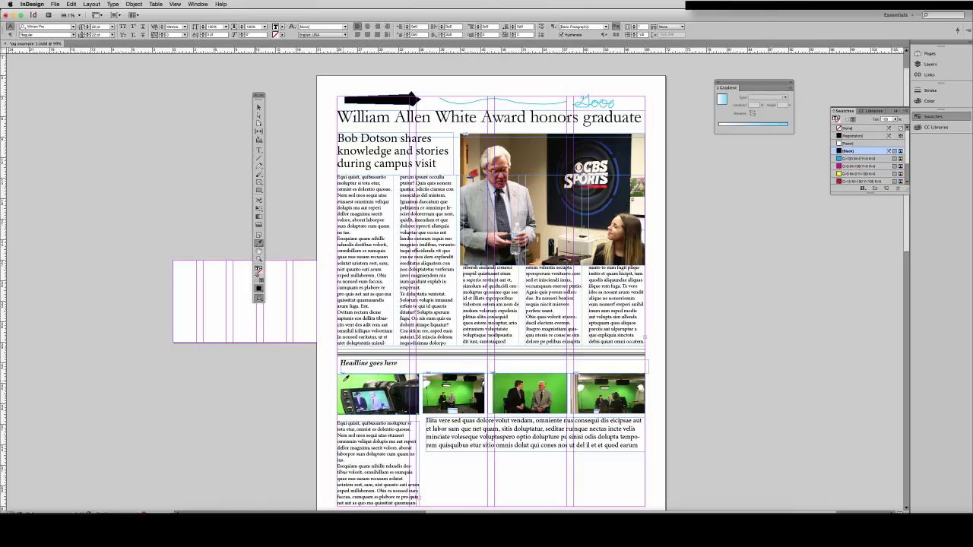
click(342, 380)
drag(439, 163, 339, 139)
key(Escape)
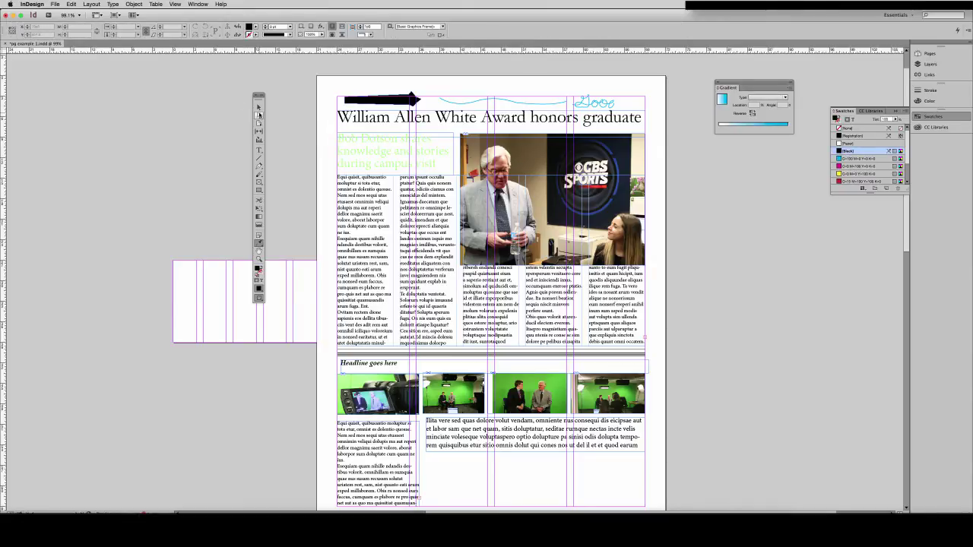
Copy the main headline's text formatting onto "Headline goes here" with the Eyedropper tool
click(258, 110)
click(259, 245)
drag(395, 363, 319, 363)
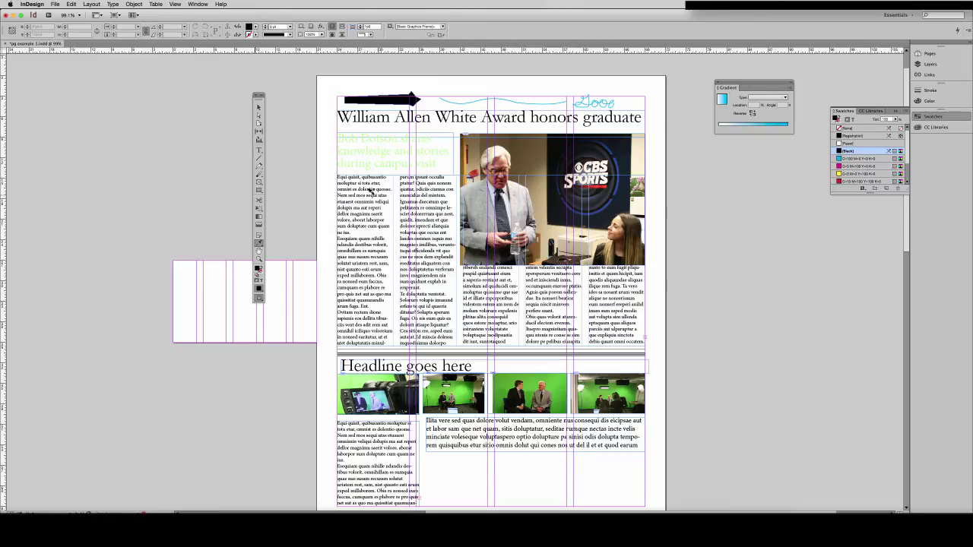
Pan down to the end of the newspaper page and back up with the Hand tool
click(259, 250)
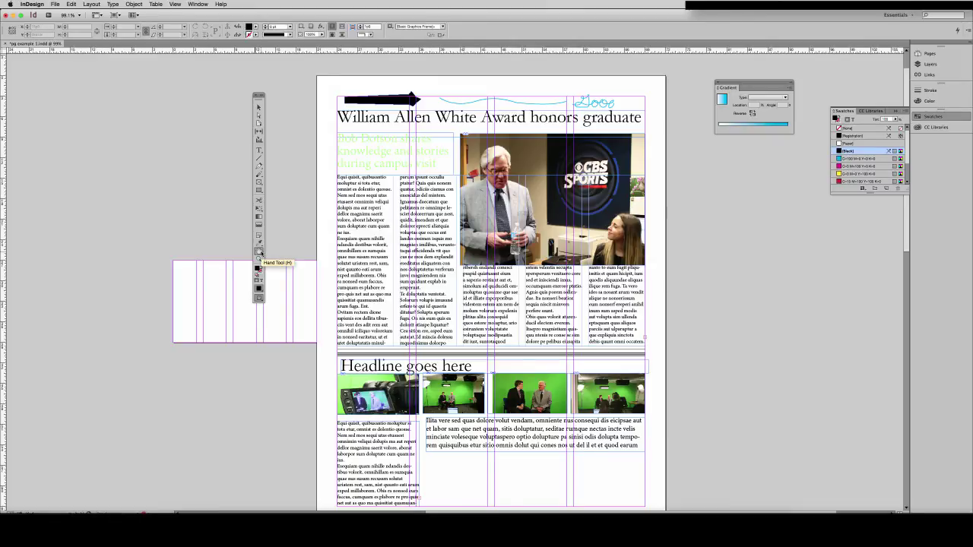
drag(487, 249, 454, 222)
drag(502, 422, 545, 250)
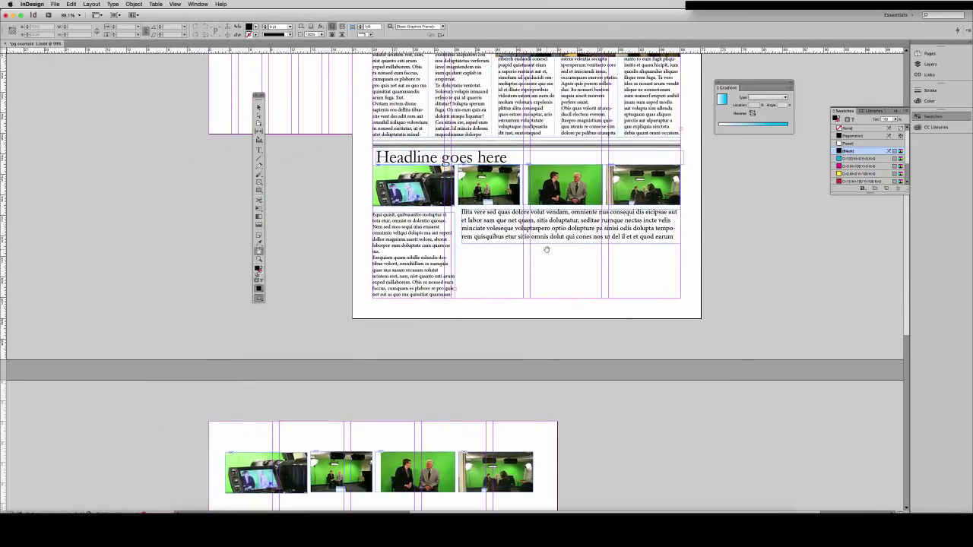
drag(501, 223, 414, 419)
drag(396, 205, 409, 203)
Switch to the Selection tool and scroll around the layout in all directions, ending at the lower story
click(258, 107)
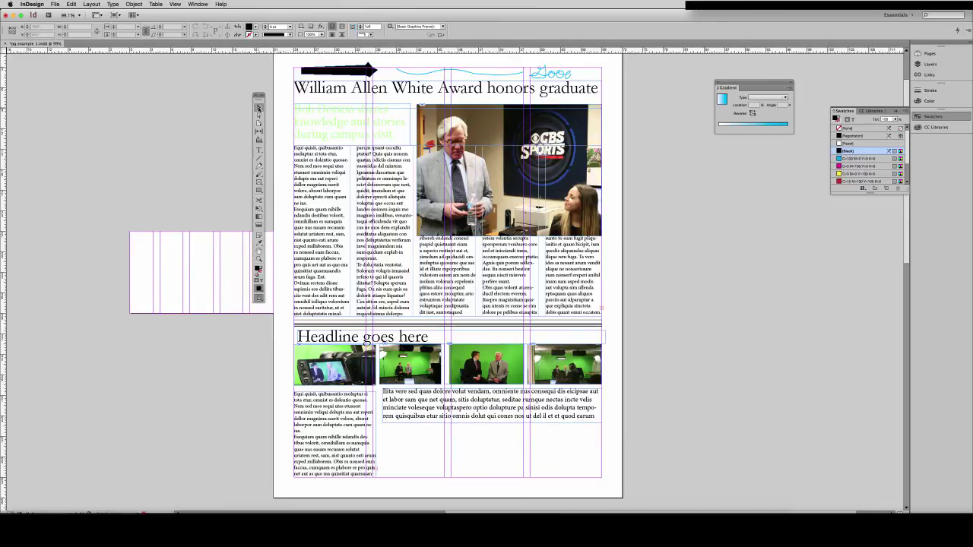
scroll(348, 183, up, 2)
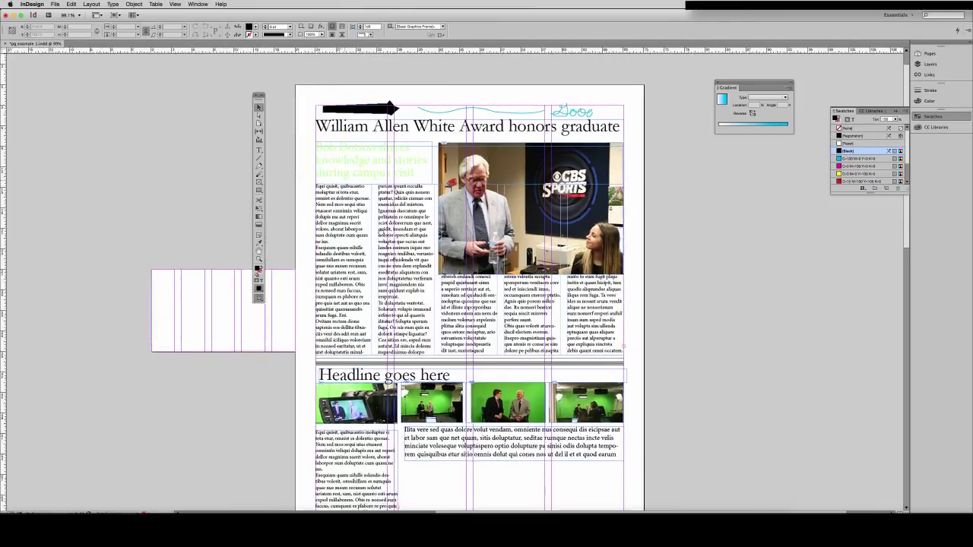
scroll(348, 182, left, 3)
scroll(351, 152, down, 5)
scroll(351, 152, right, 3)
scroll(353, 127, down, 3)
scroll(353, 127, right, 1)
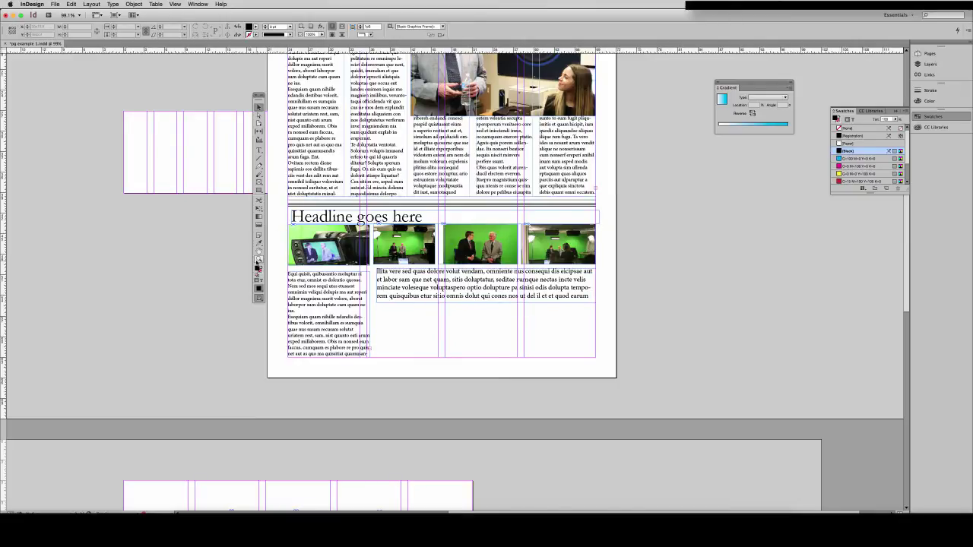
Magnify the lower story by framing it with the Zoom tool, and fit the page back in the window
click(259, 259)
drag(288, 211, 600, 365)
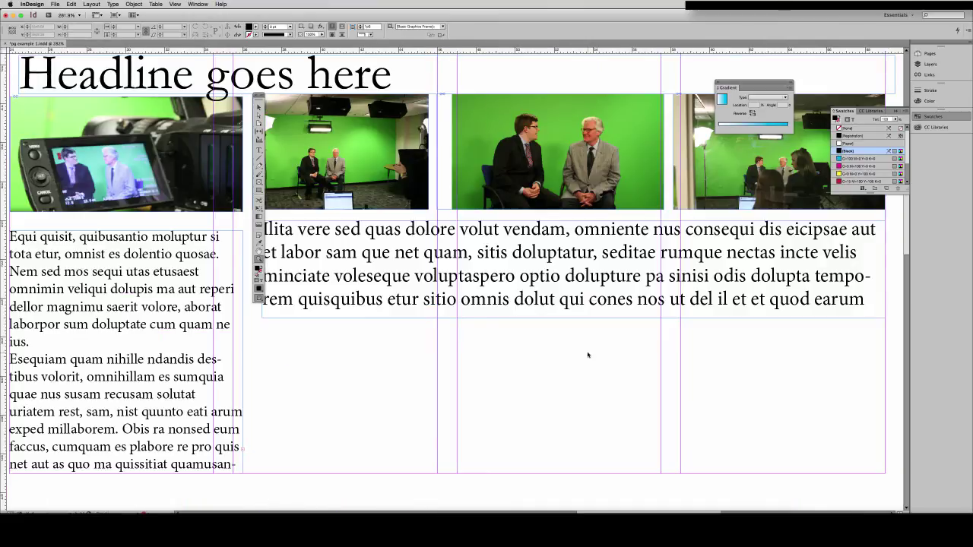
key(super+0)
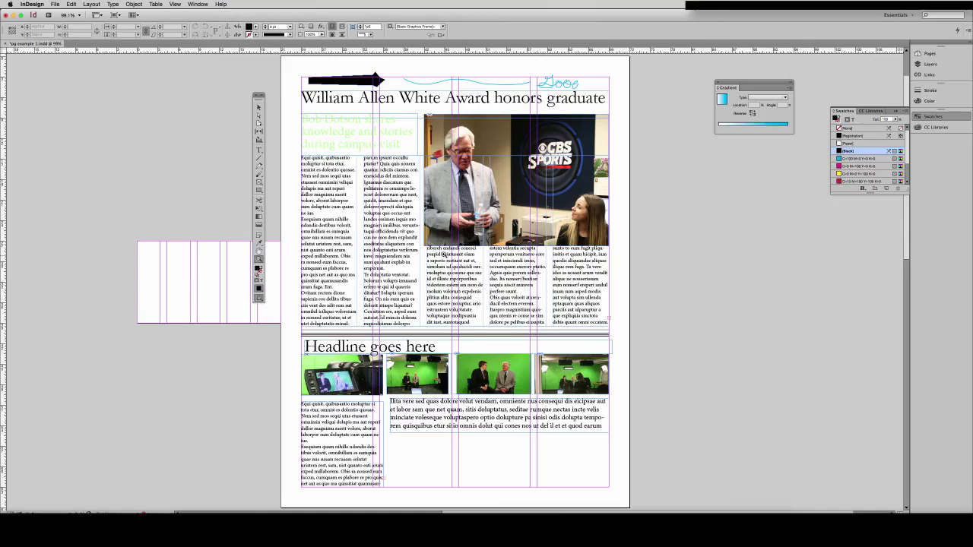
Enlarge the body text below the main photo to 200% with the Zoom tool, and fit the page back in the window
click(440, 256)
click(468, 294)
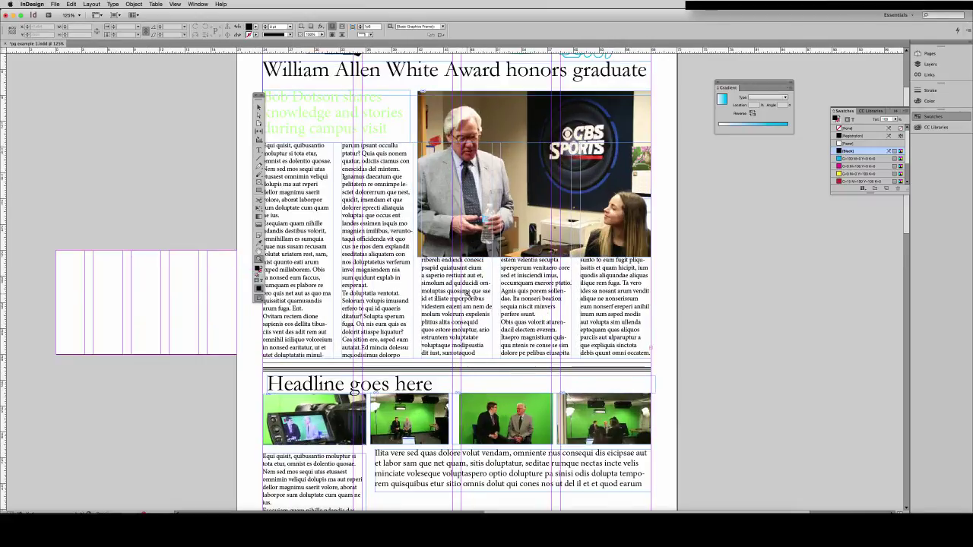
click(466, 290)
click(466, 290)
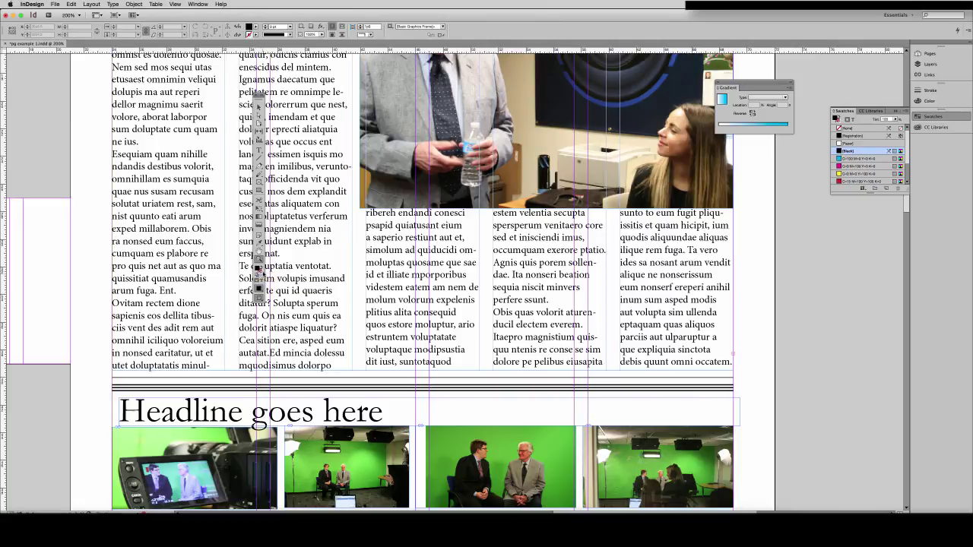
click(261, 272)
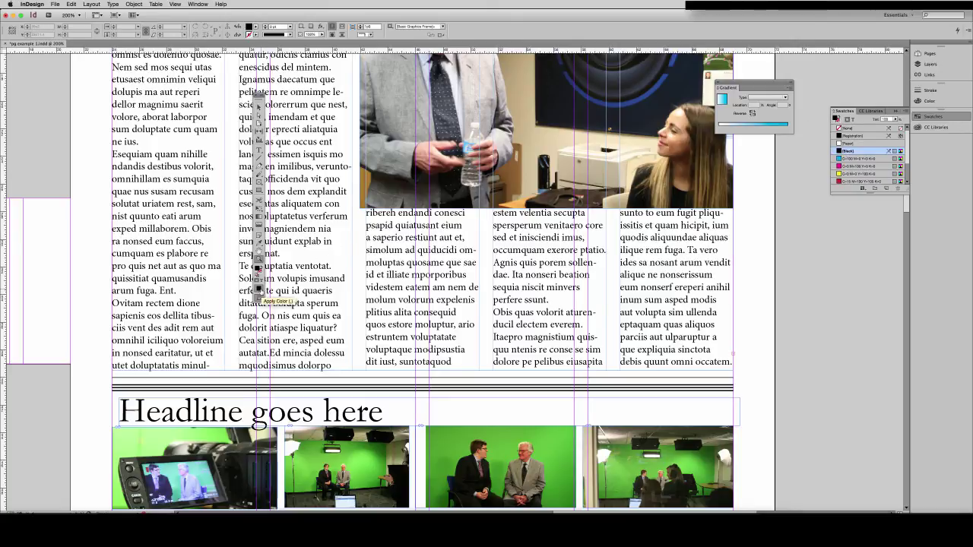
click(259, 294)
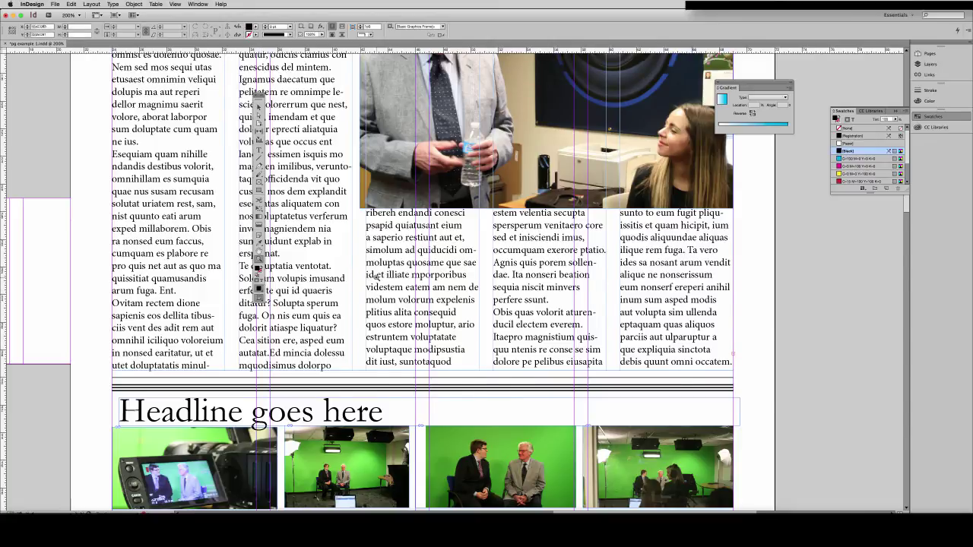
key(super+equal)
key(super+0)
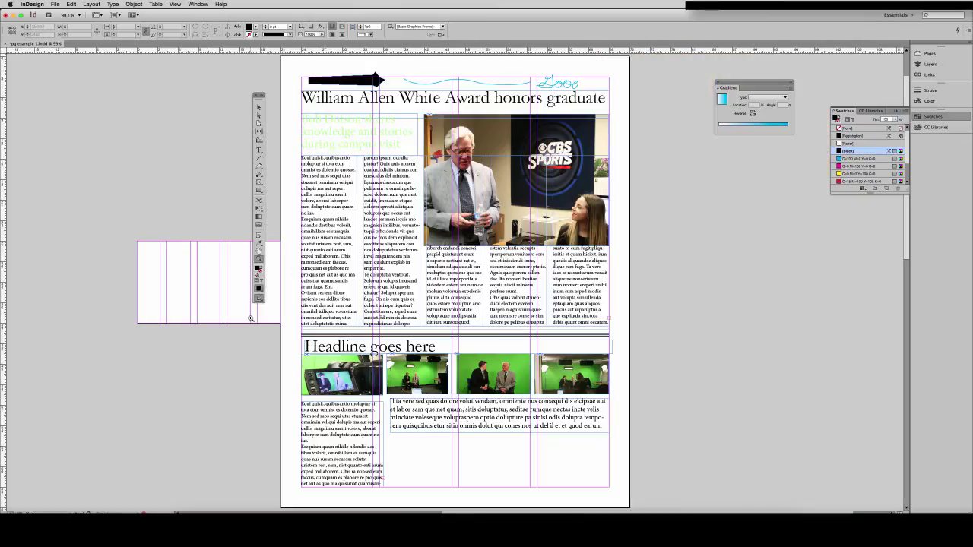
View the page in the Preview and Bleed screen modes, and return it to Normal
click(260, 299)
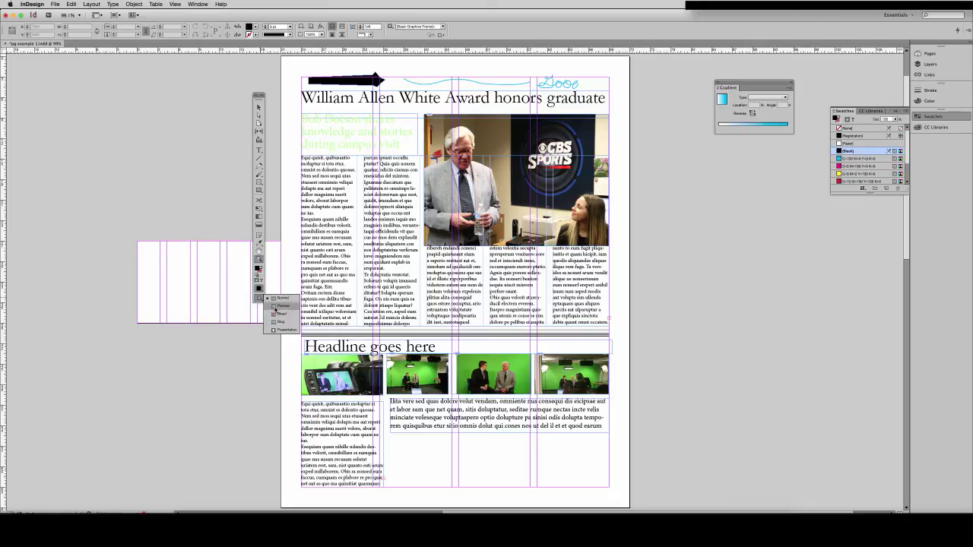
click(275, 307)
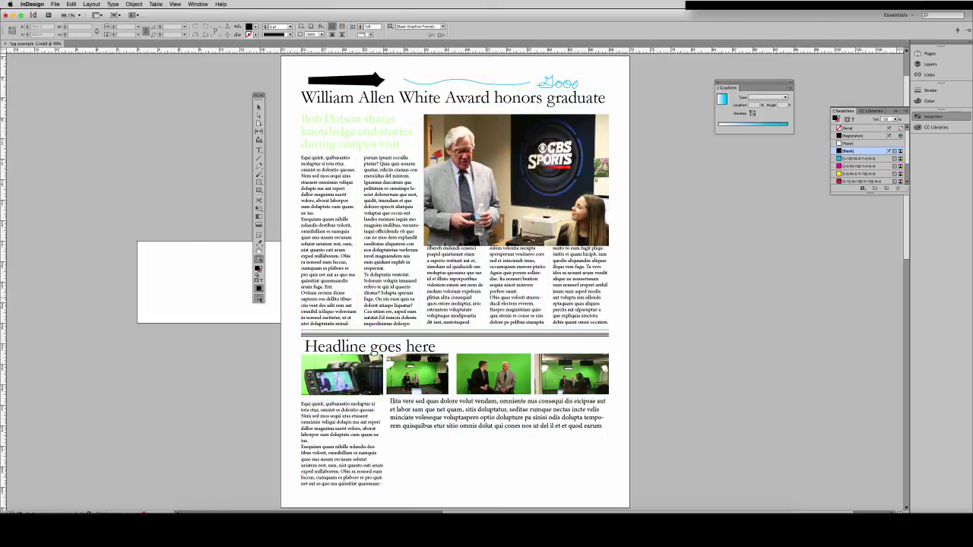
click(259, 299)
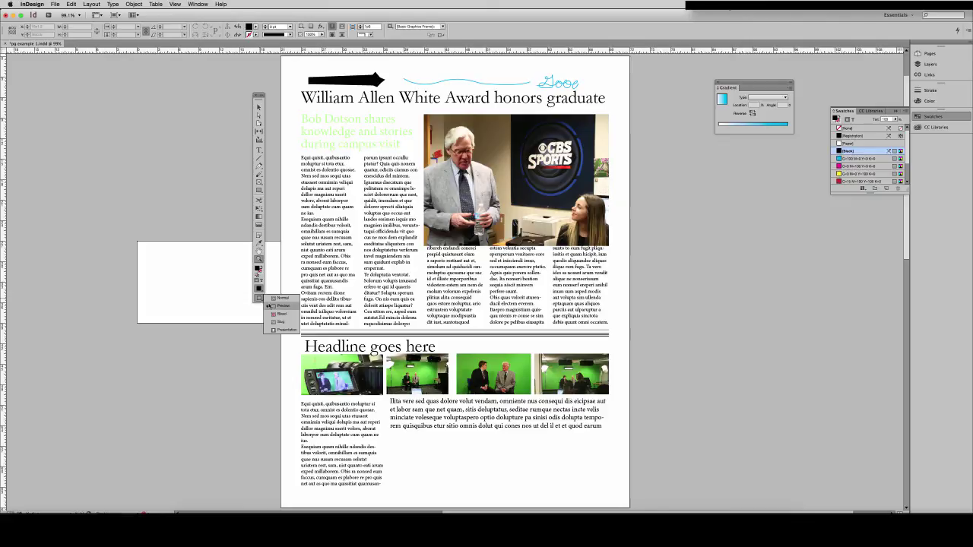
click(274, 314)
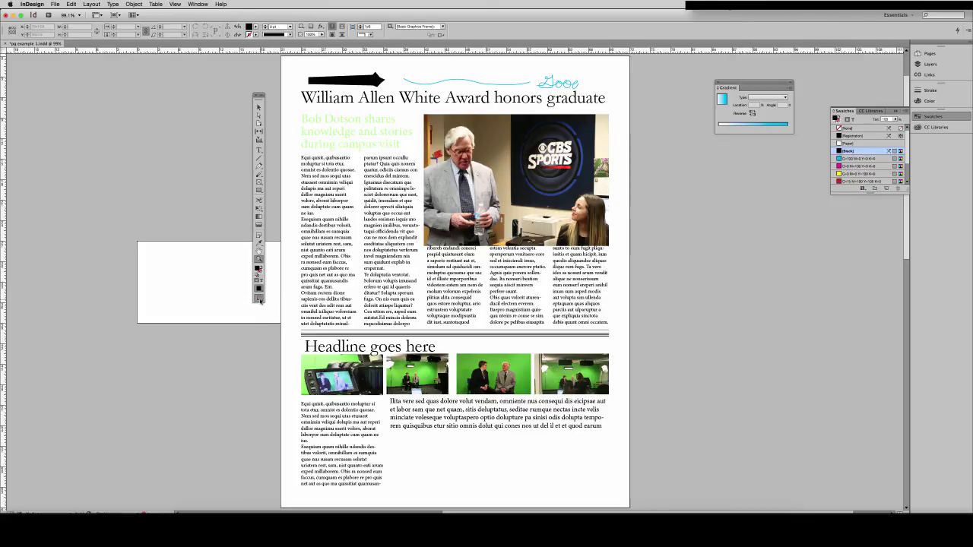
click(259, 300)
click(272, 302)
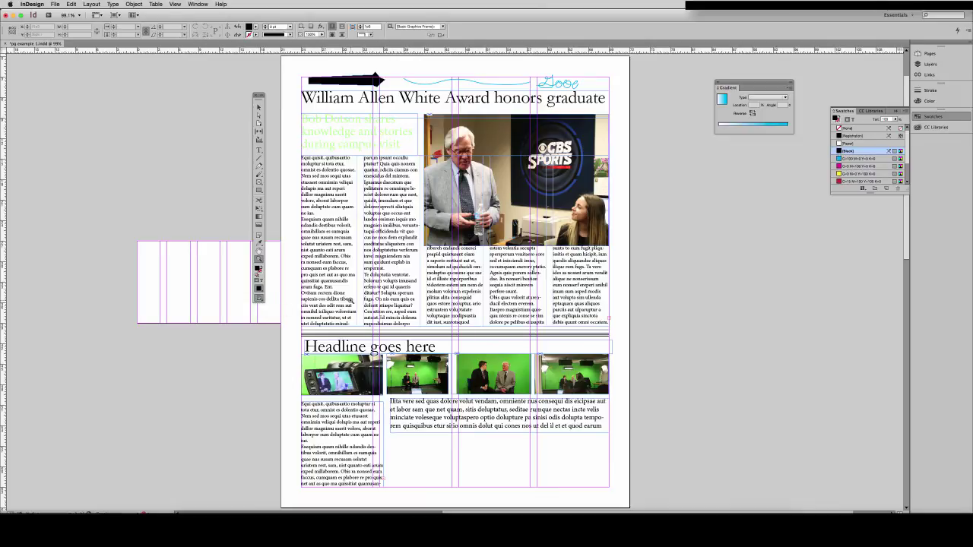
Toggle the page between the Normal and Preview screen modes, leaving it in Preview
key(w)
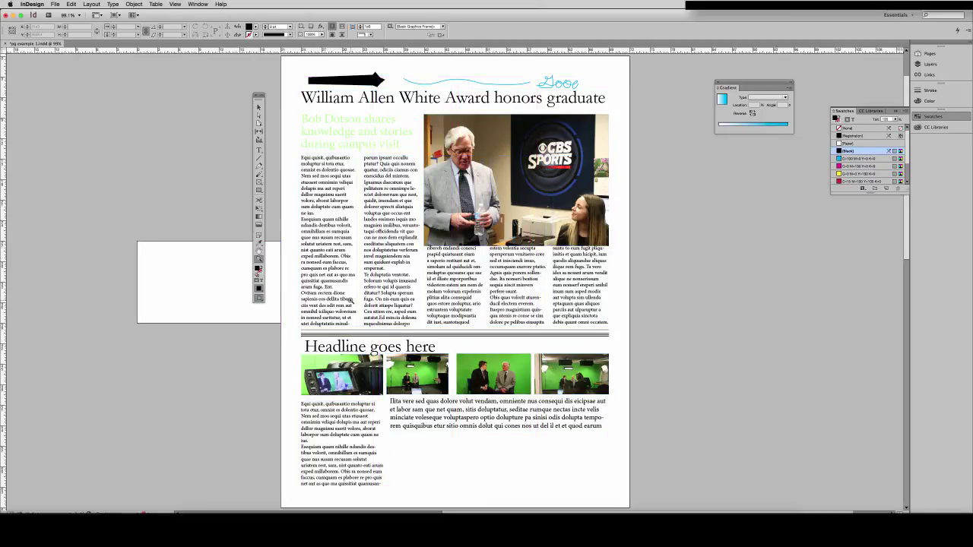
key(w)
key(w)
click(198, 5)
mouse_move(177, 5)
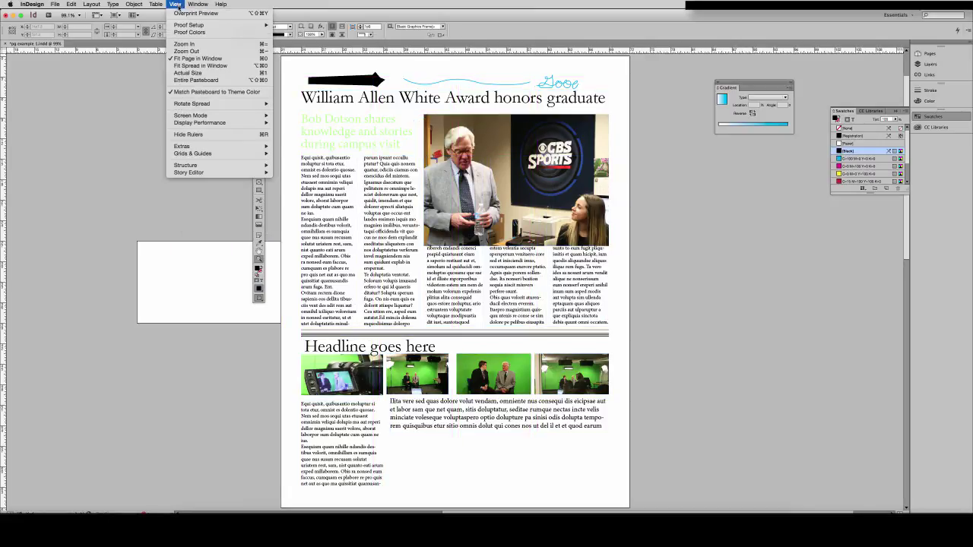
click(176, 5)
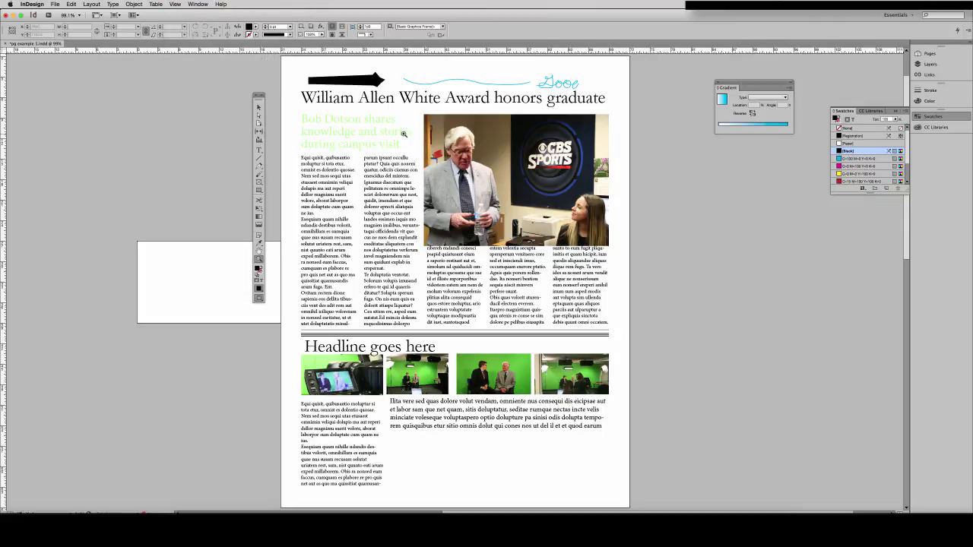